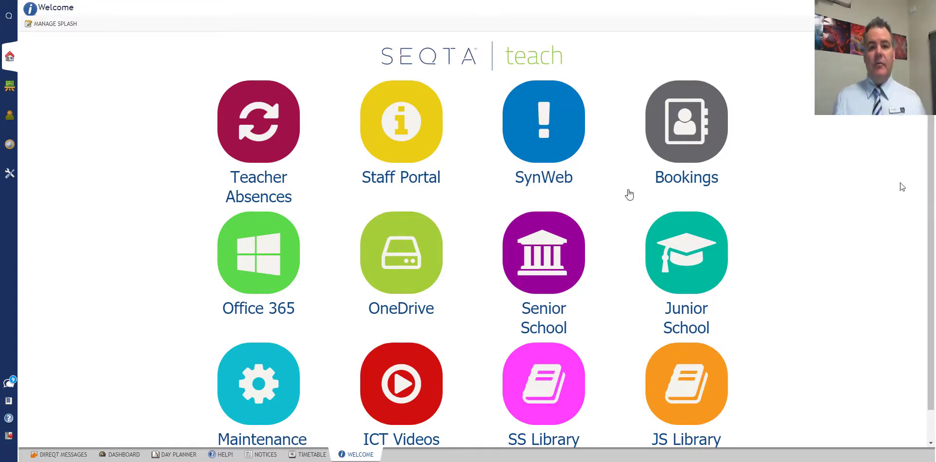
- Open the Correspondence page for sending SMSes, letters and emails, and switch to composing an email
left_click(9, 173)
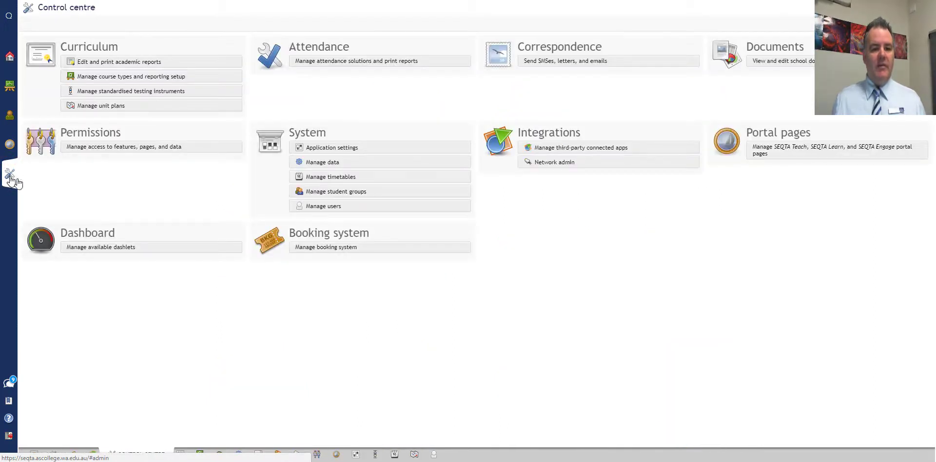
left_click(633, 66)
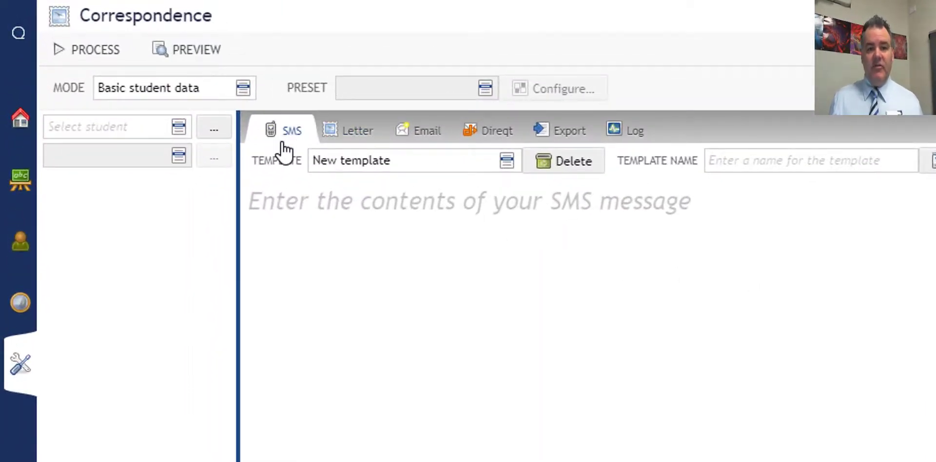
left_click(428, 134)
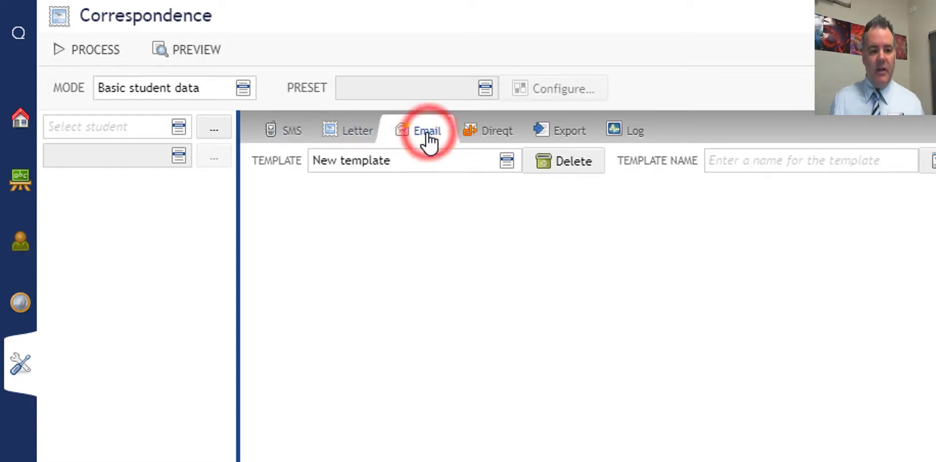
- Load the existing 10X HASS email template into the editor
left_click(508, 164)
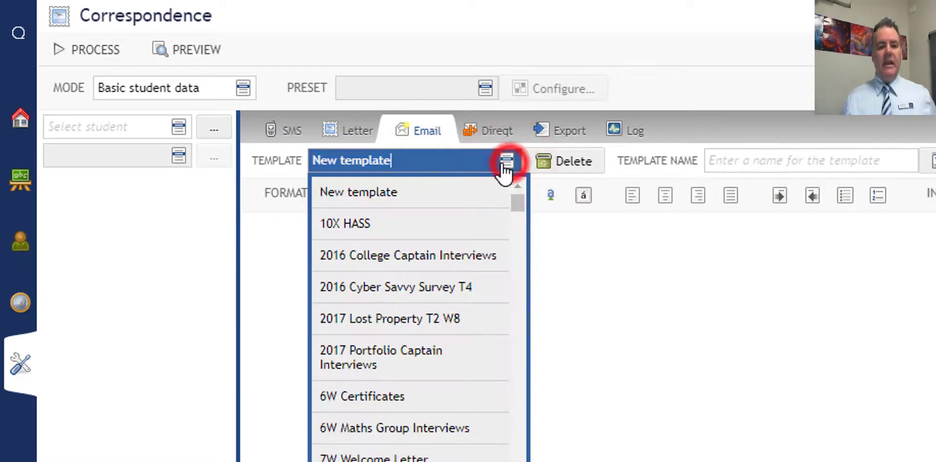
left_click(587, 269)
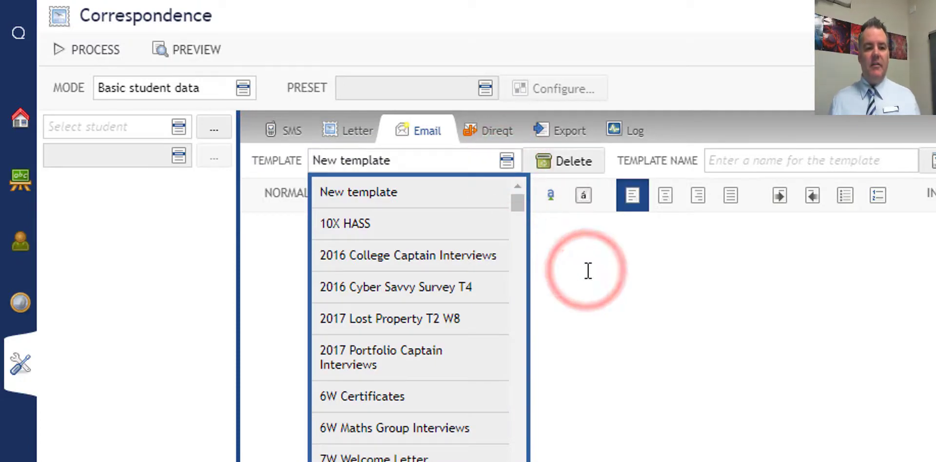
left_click(404, 164)
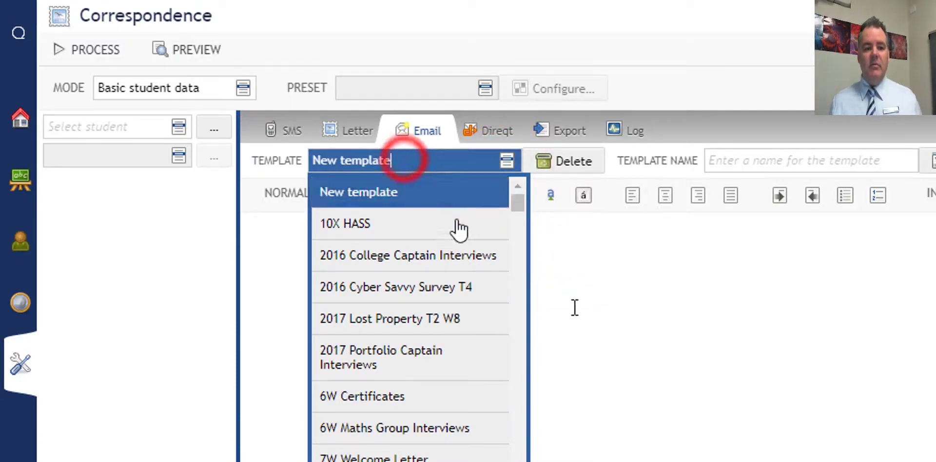
left_click(636, 320)
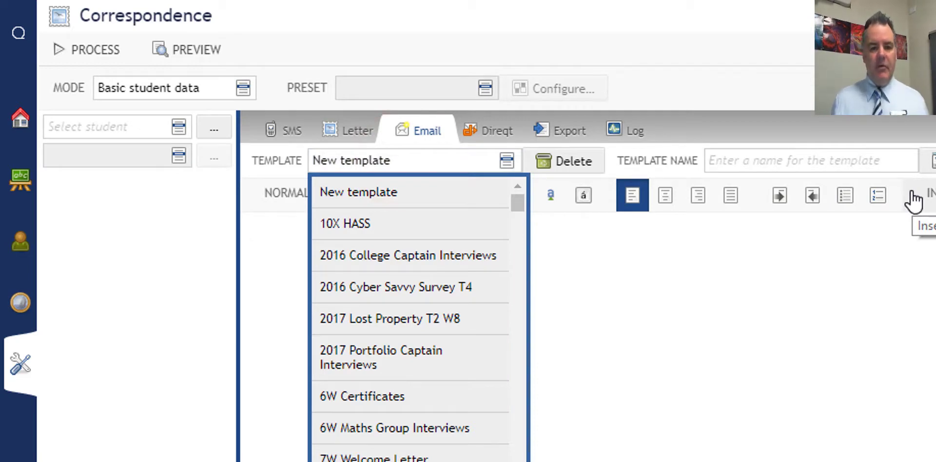
left_click(632, 259)
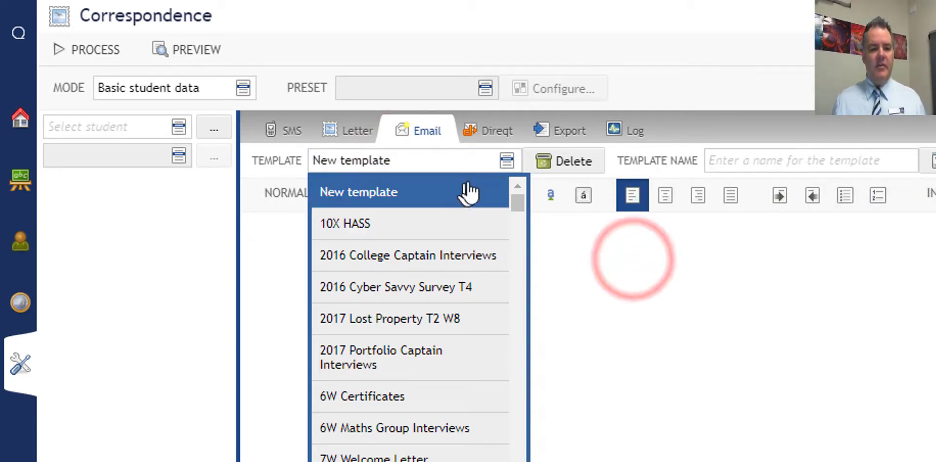
left_click(506, 163)
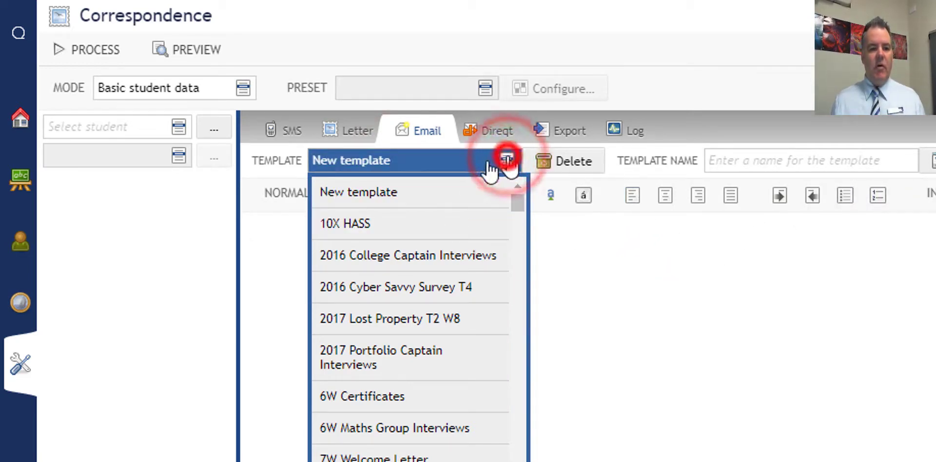
left_click(326, 215)
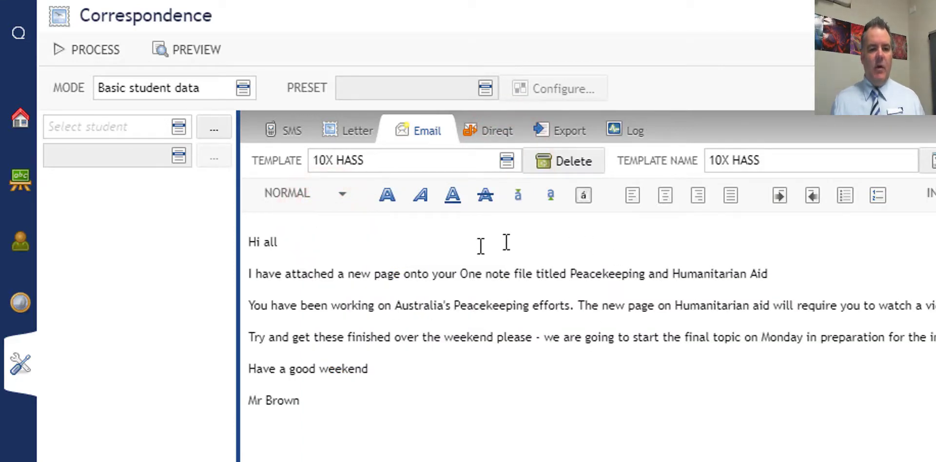
- Replace the template's whole body text with the greeting "Dear {contact_firstname},", using the Contact firstname merge field
left_click_drag(327, 396, 248, 242)
key("Delete")
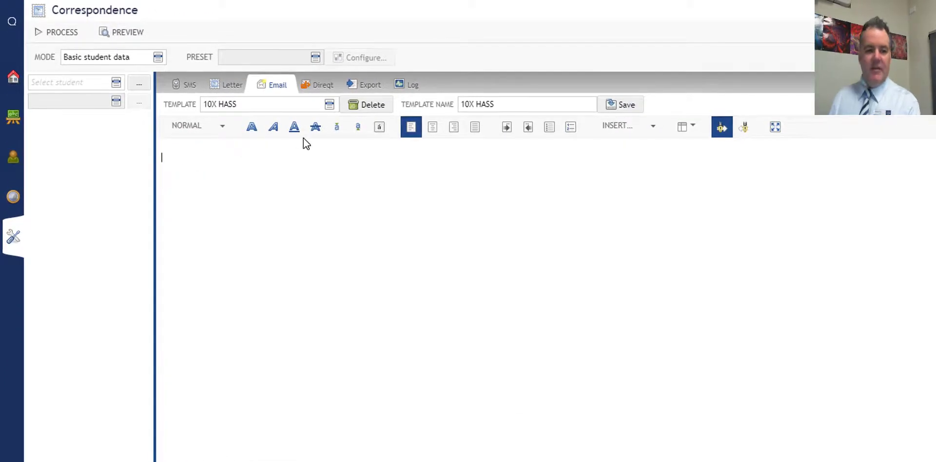
type("Dear")
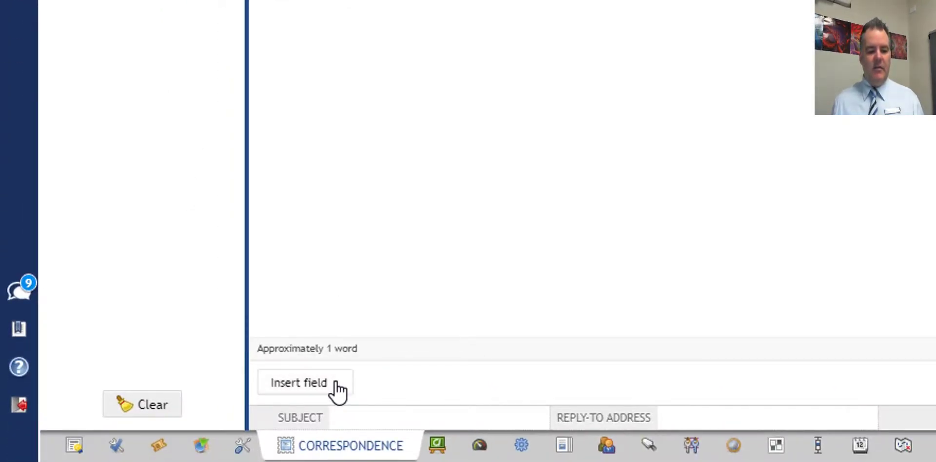
left_click(334, 384)
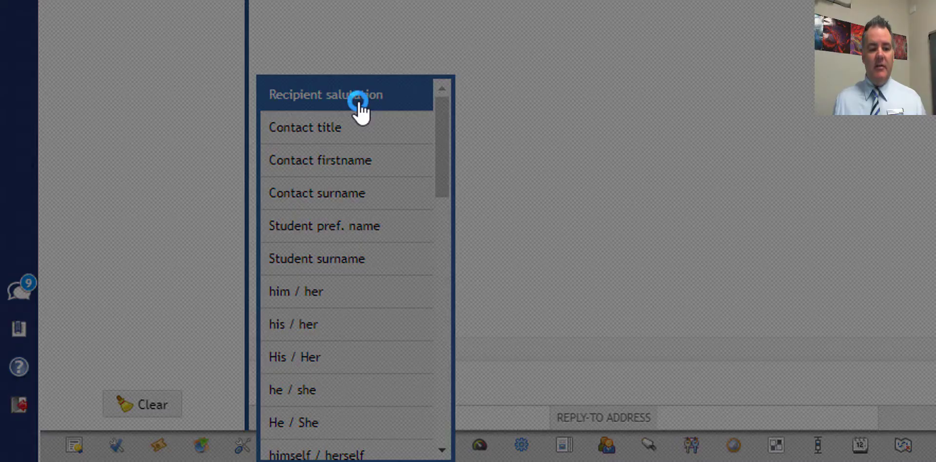
left_click(359, 102)
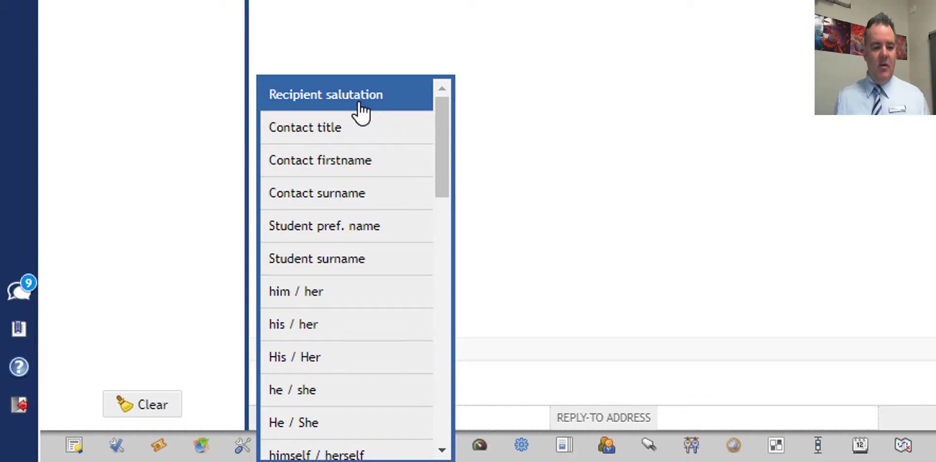
left_click(345, 162)
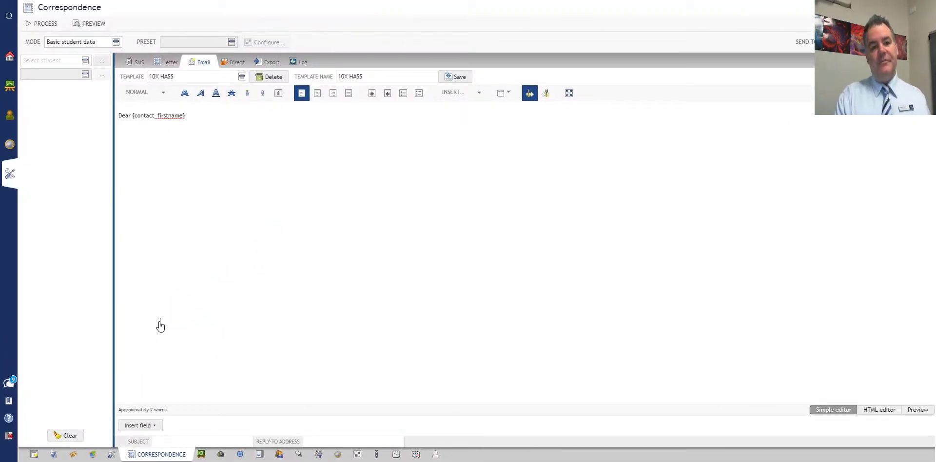
type(",")
key("Return")
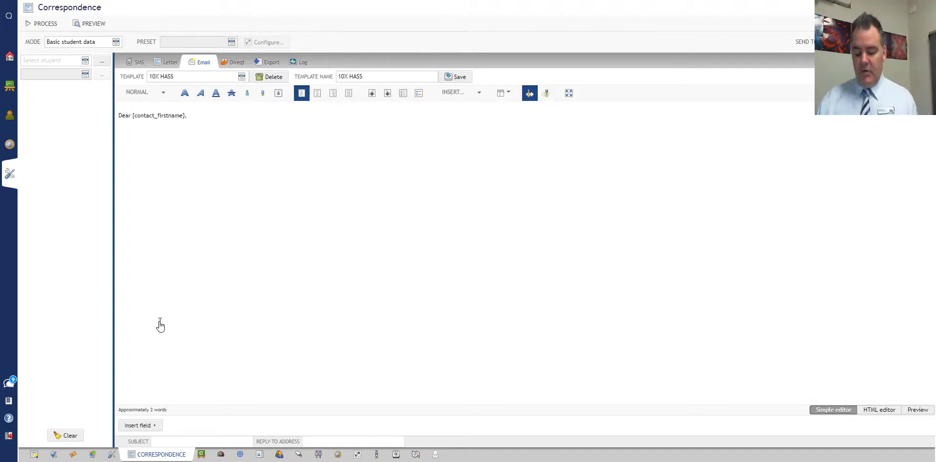
- Write the body line "Your {son}, {prefname} has been selected..." using the son / daughter and Student pref. name merge fields
type("You")
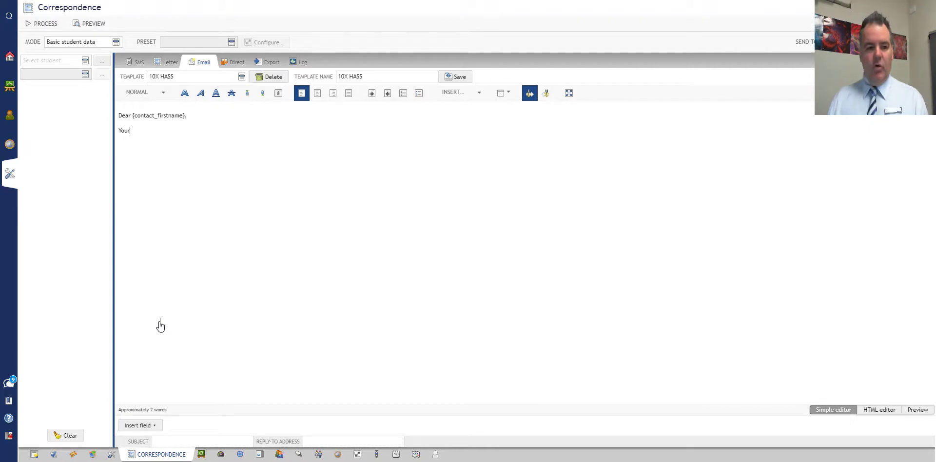
type("r")
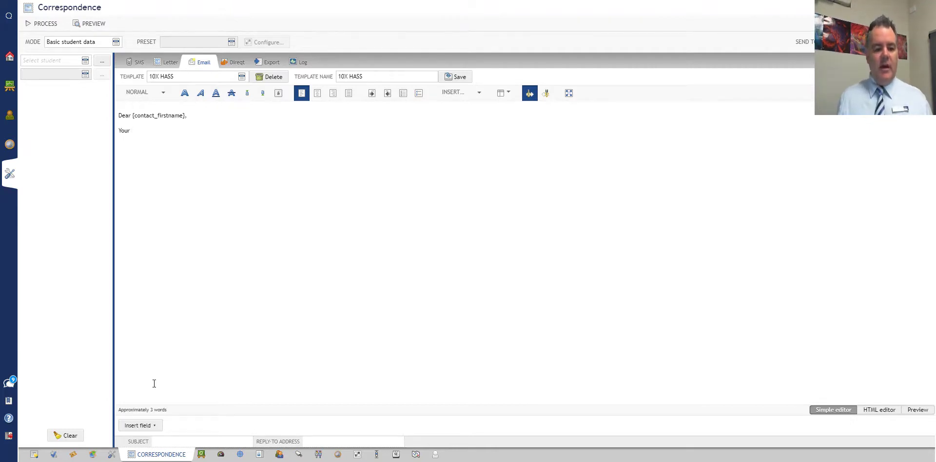
left_click(152, 427)
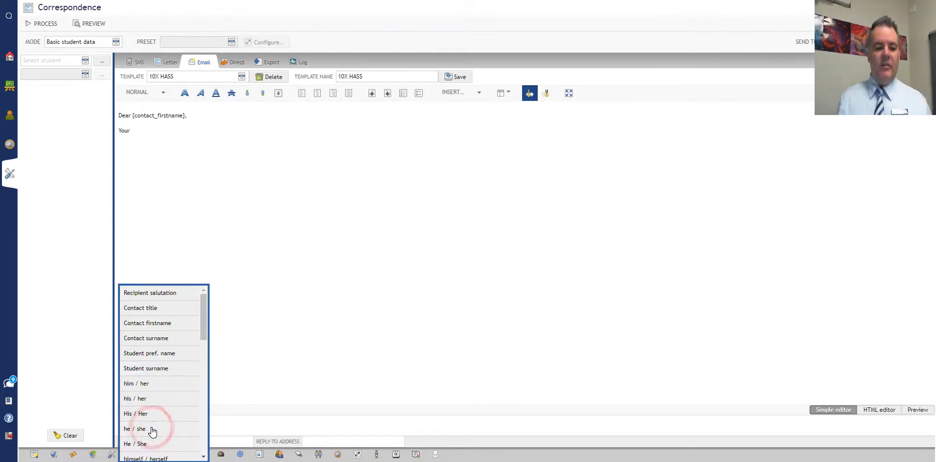
scroll(155, 385, "down", 4)
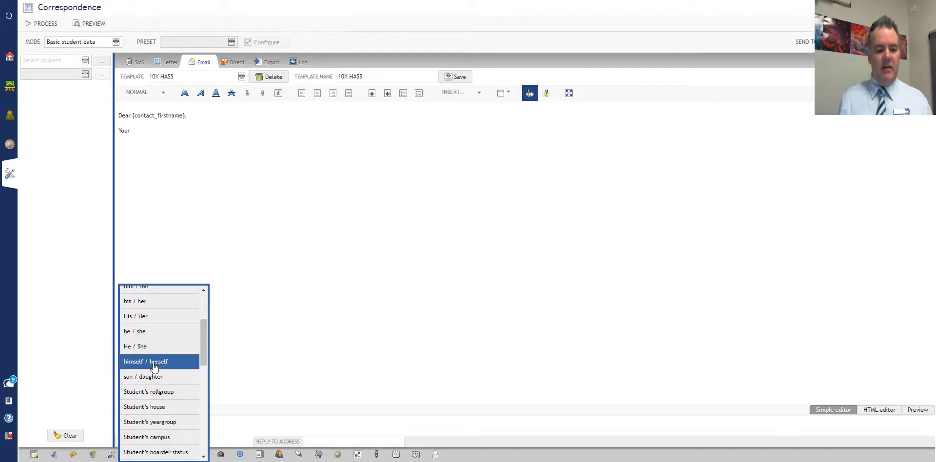
left_click(156, 378)
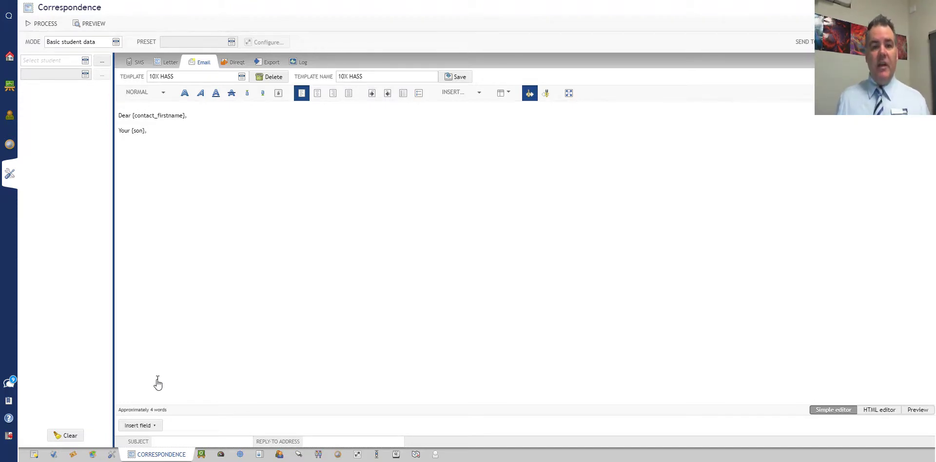
left_click(155, 426)
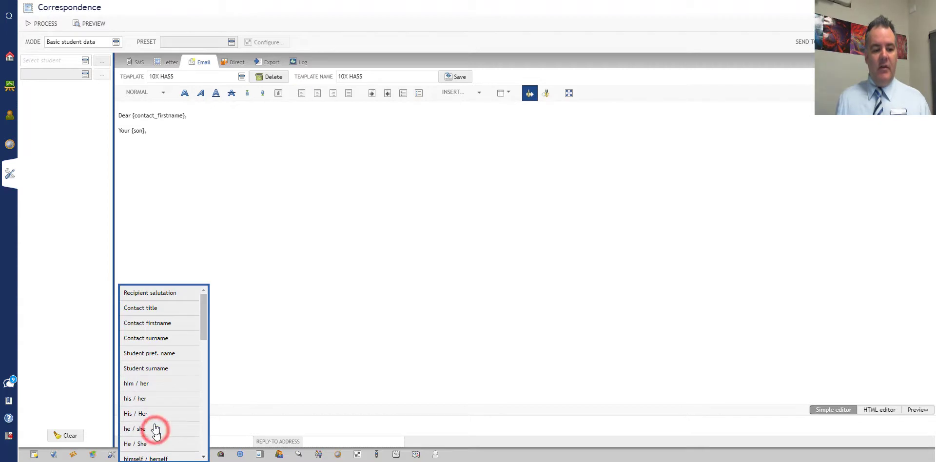
left_click(157, 359)
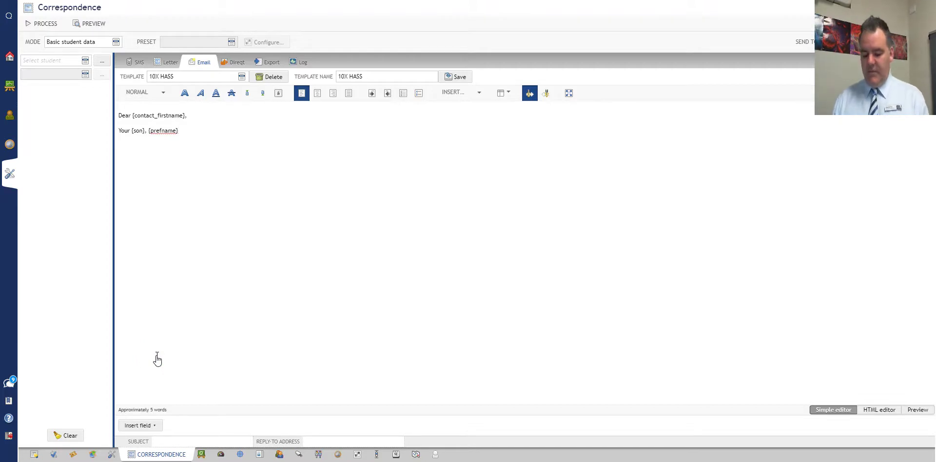
type("has been se")
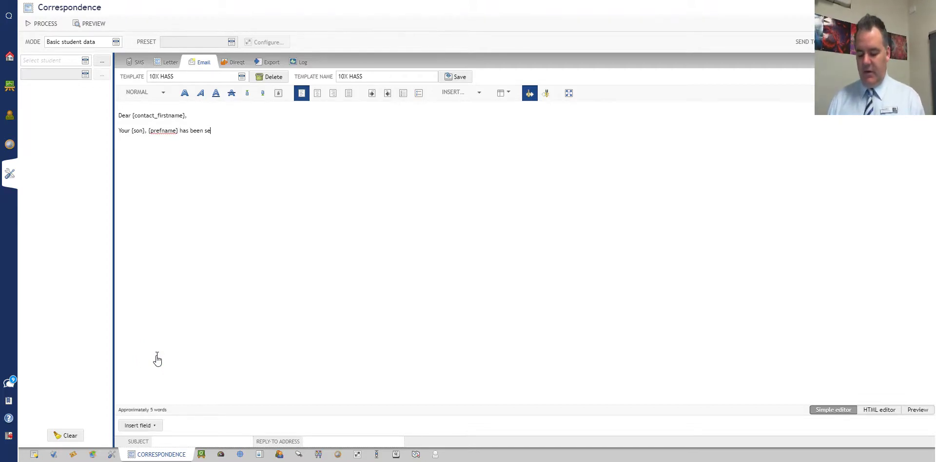
type("lected...")
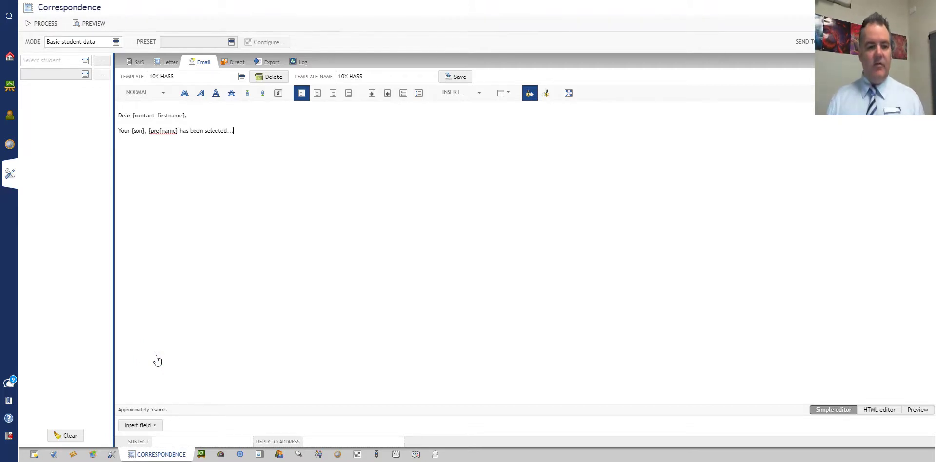
- Add the closing "Regards," below the body line and insert the Student's house merge field under it
type(". Regards,")
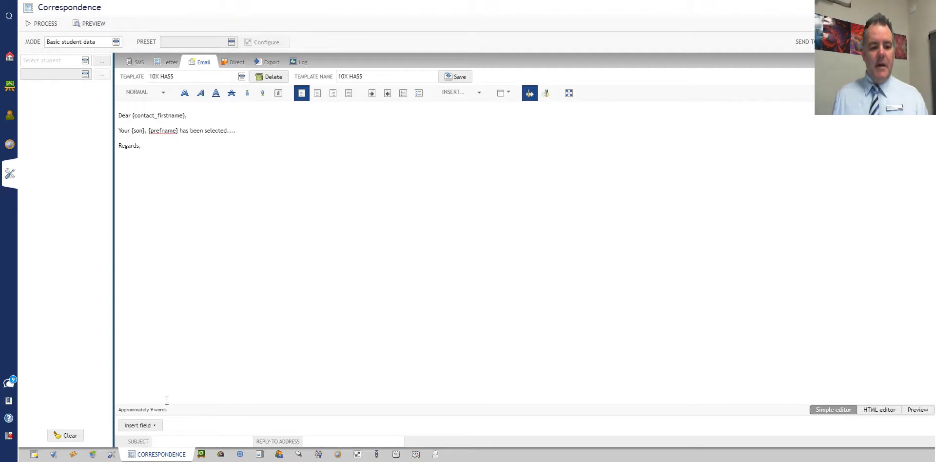
left_click(157, 426)
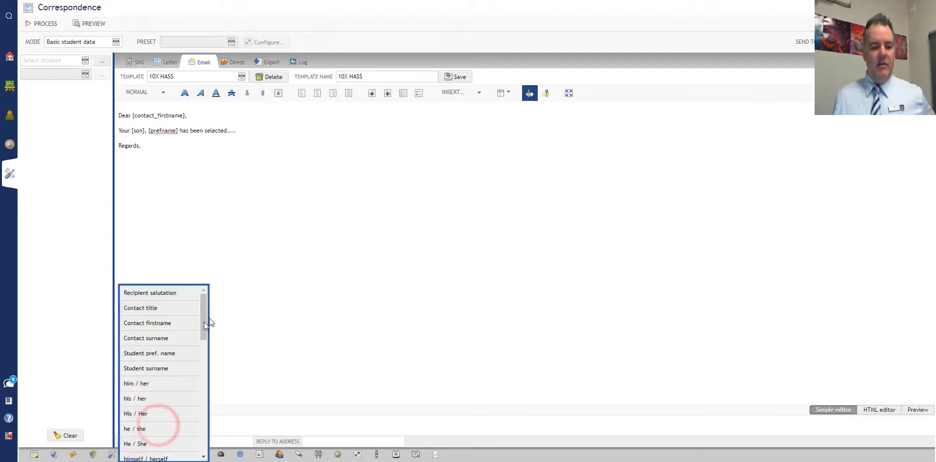
scroll(167, 363, "down", 2)
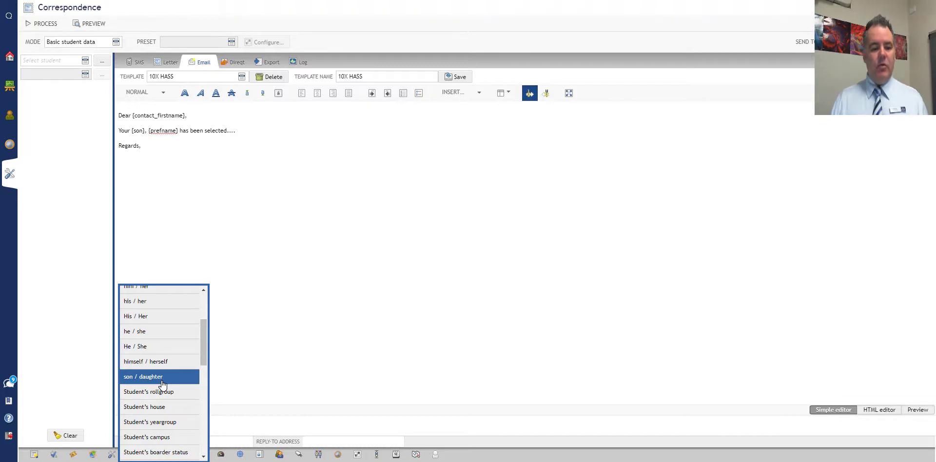
left_click(184, 406)
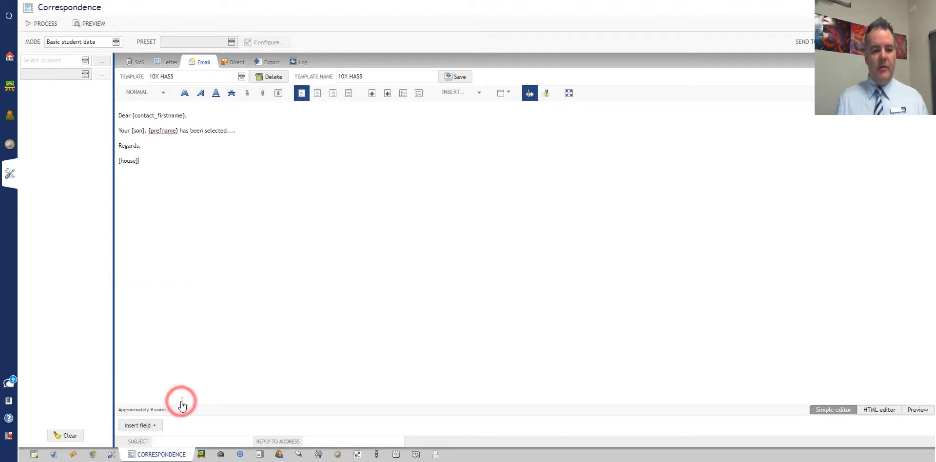
- Insert the House coordinator merge field on a new line below the house field
key("Return")
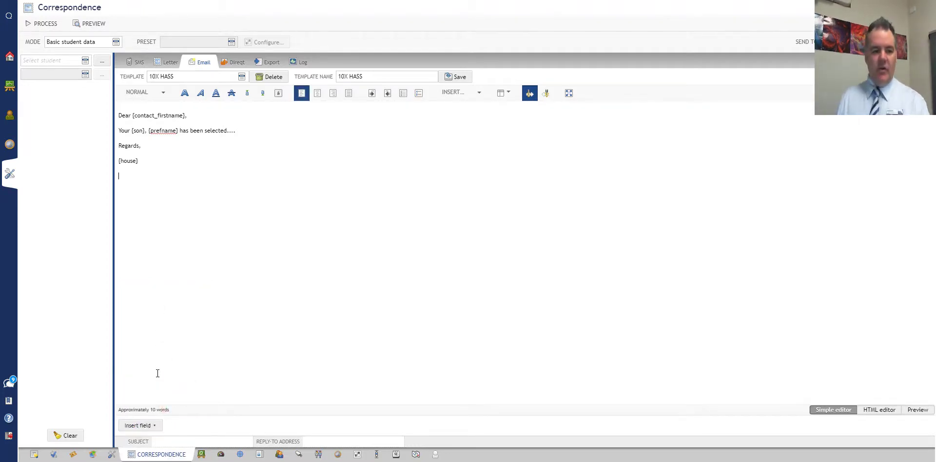
left_click(156, 425)
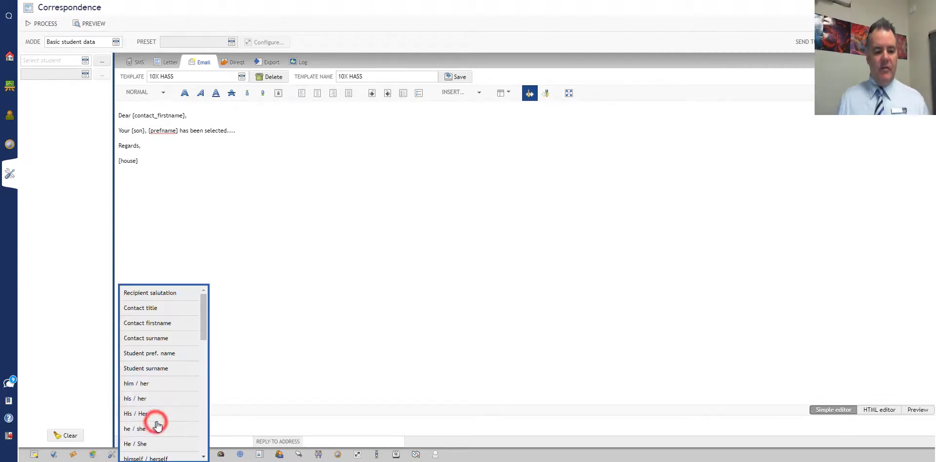
scroll(157, 425, "down", 5)
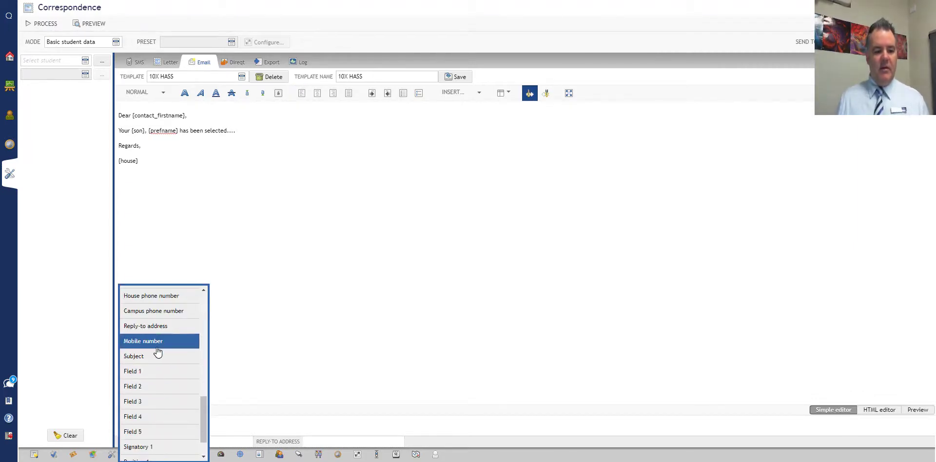
scroll(157, 351, "up", 3)
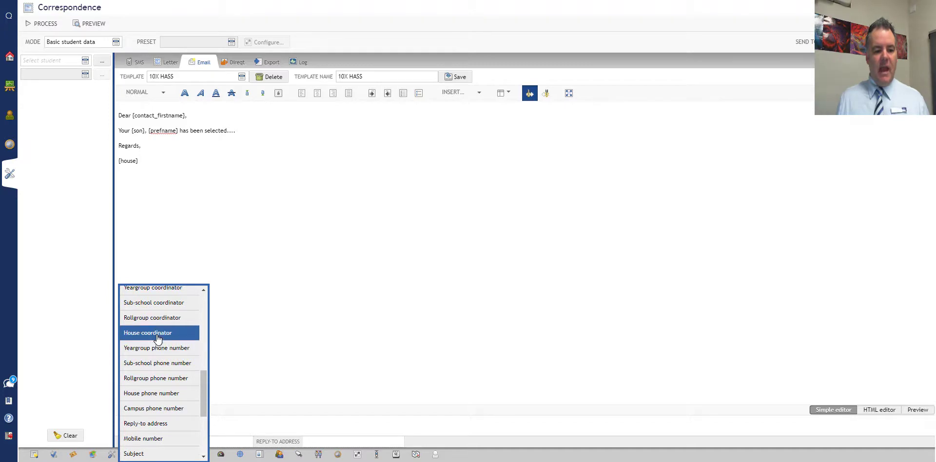
left_click(156, 334)
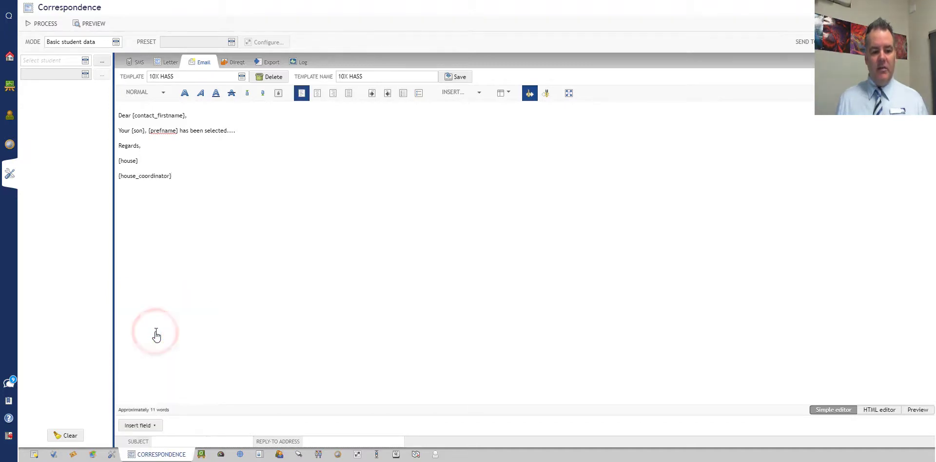
key("Return")
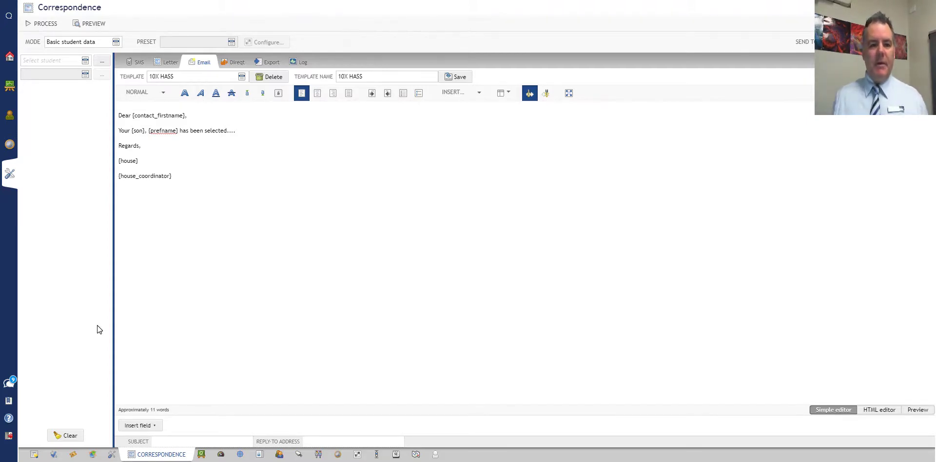
left_click(164, 94)
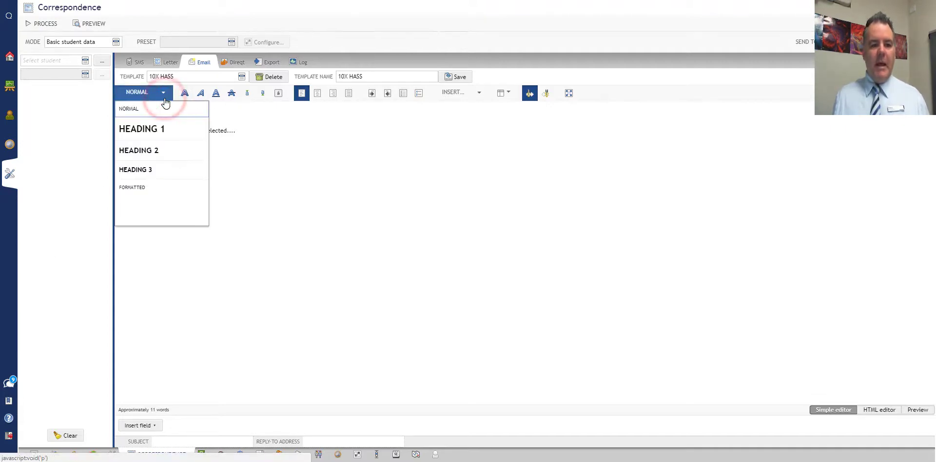
left_click(232, 164)
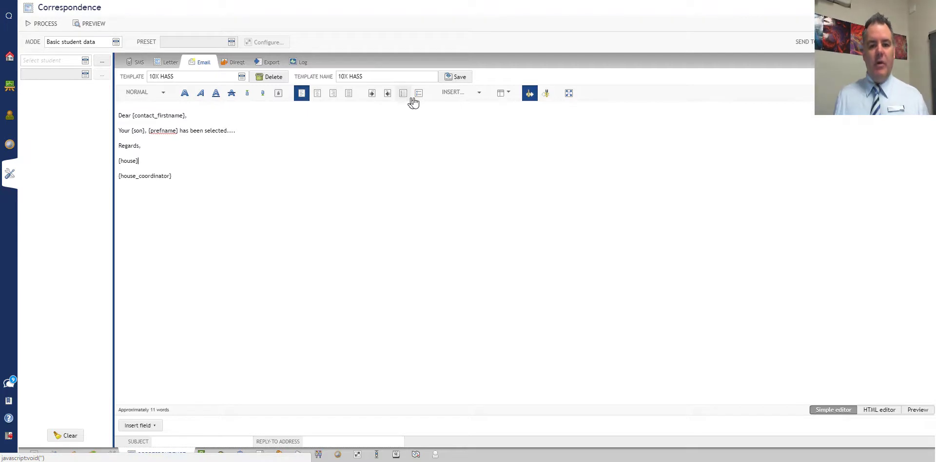
left_click(479, 97)
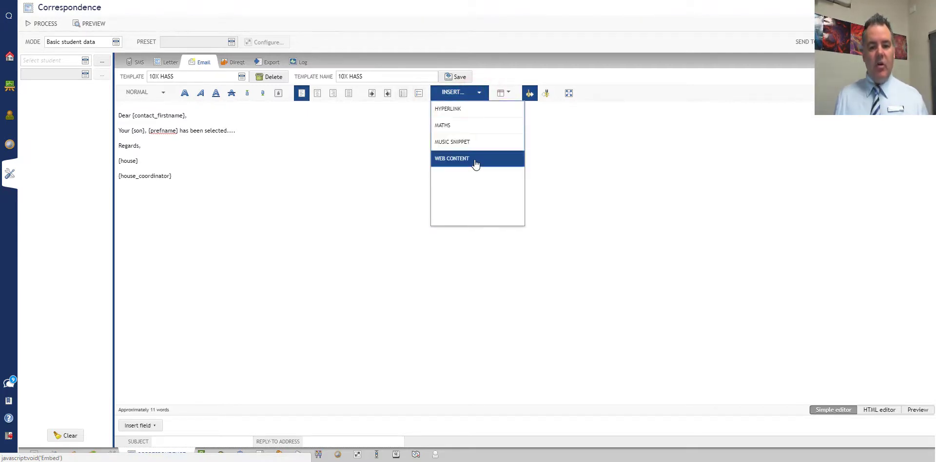
left_click(467, 111)
left_click(449, 37)
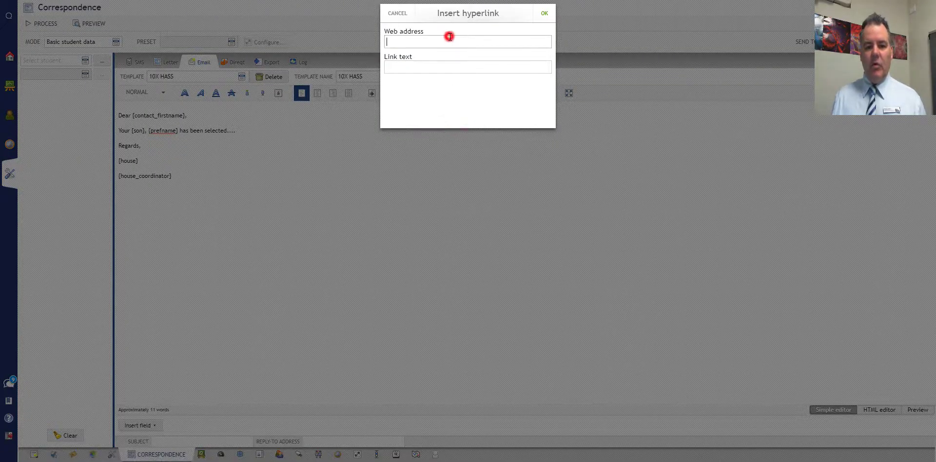
type("www.g")
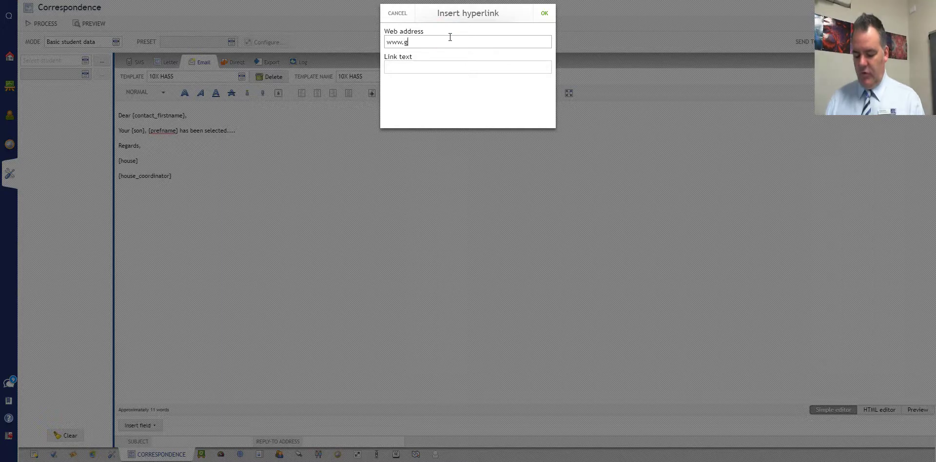
type("oogle.com")
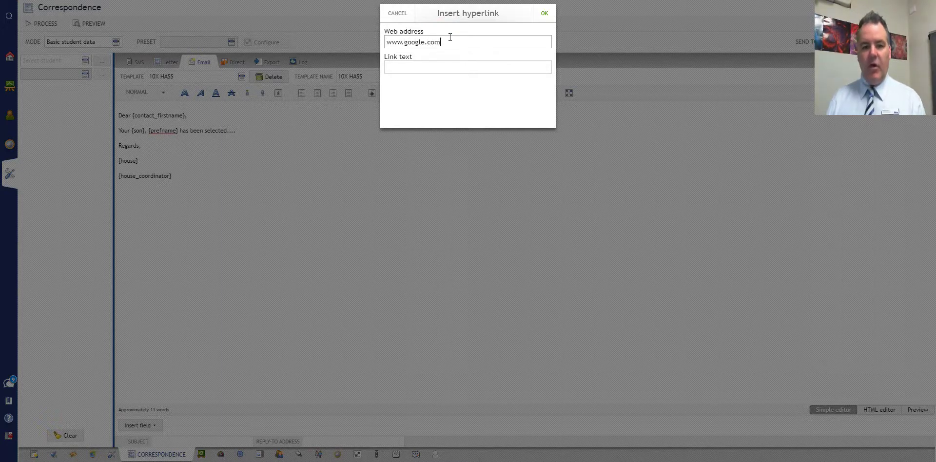
key("Tab")
type("Click here")
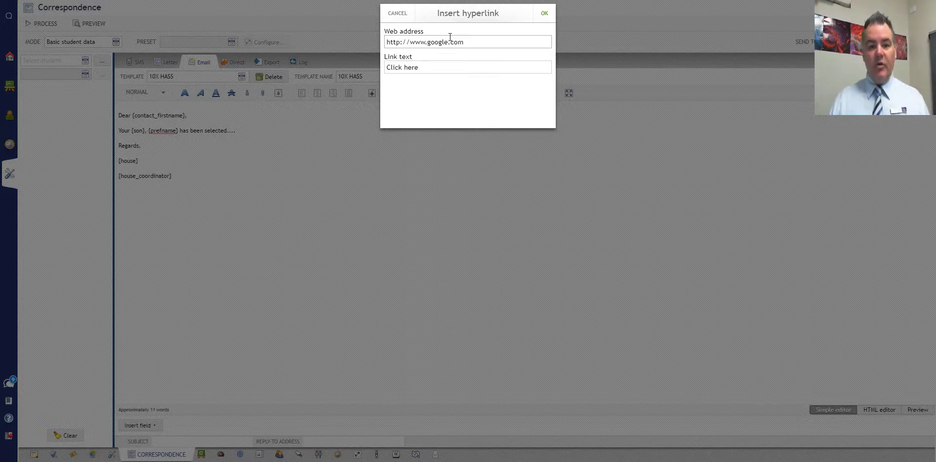
left_click(543, 16)
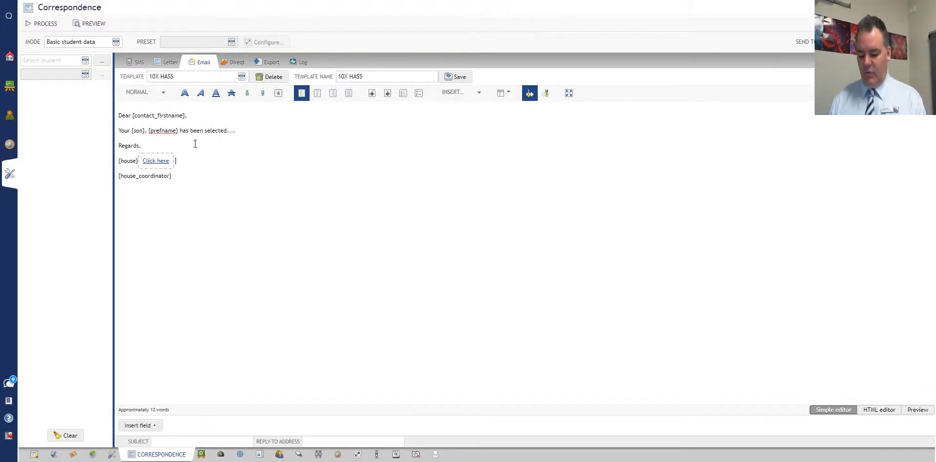
type("for Goog")
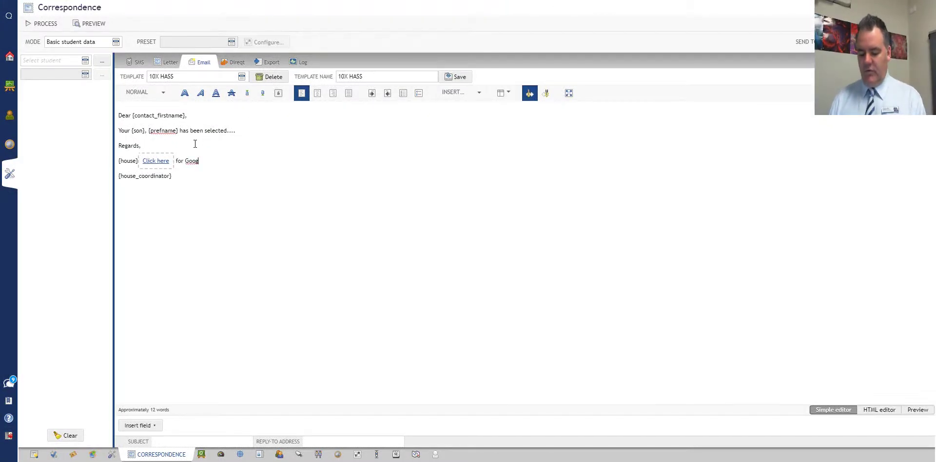
type("le")
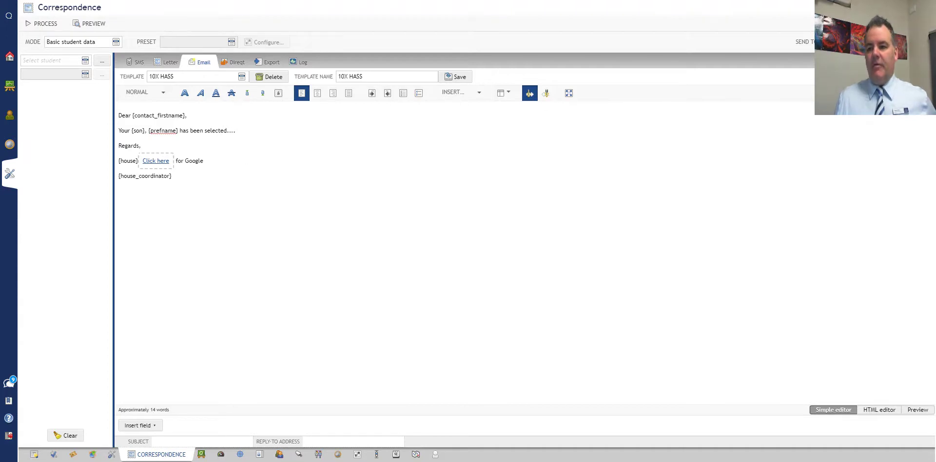
left_click(65, 63)
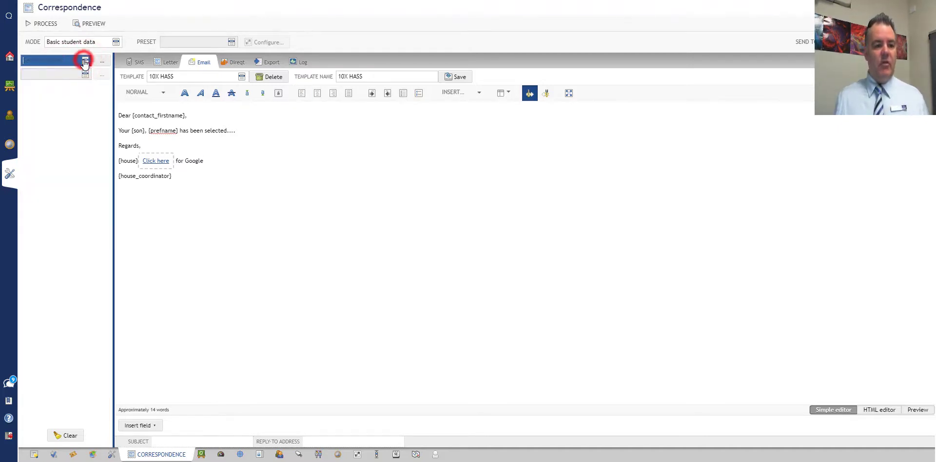
left_click(73, 63)
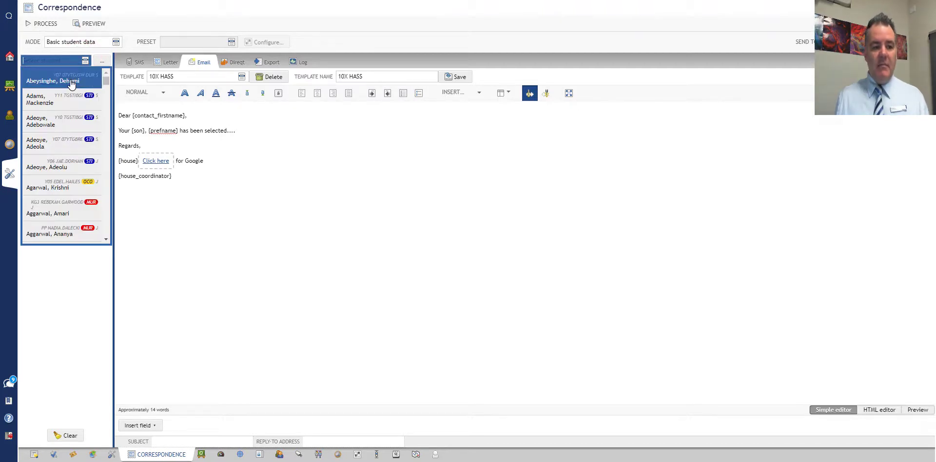
left_click(61, 265)
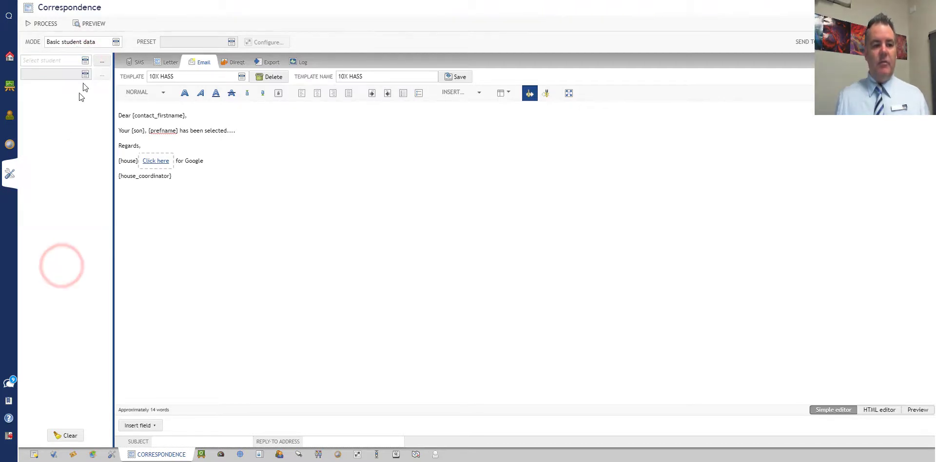
- Open the Add students dialog and select years Y07 and Y08 of the Senior school by schoolyear
left_click(103, 62)
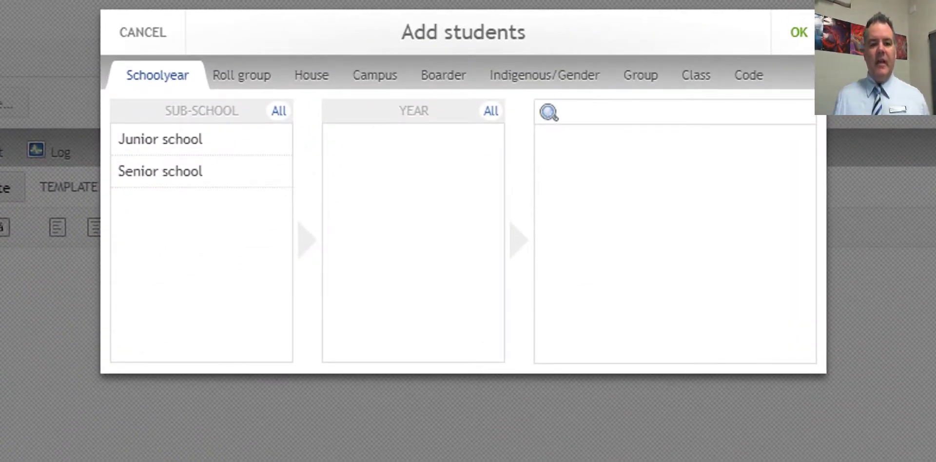
left_click(141, 174)
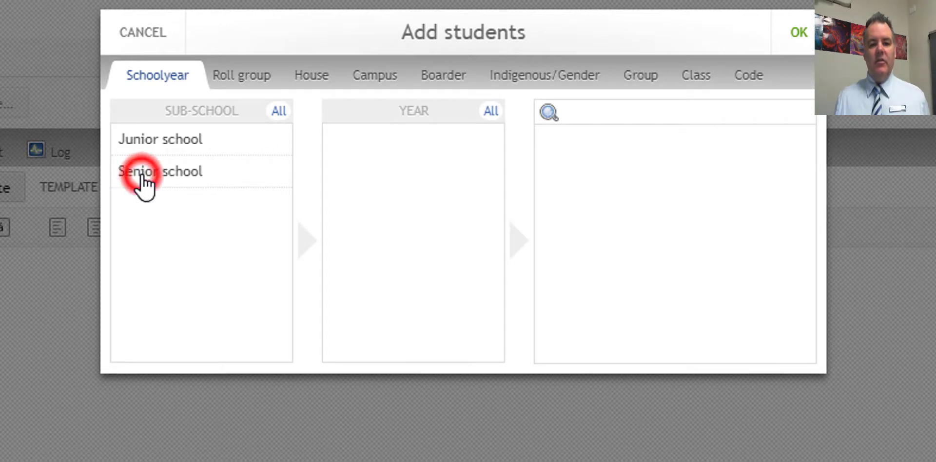
left_click(202, 175)
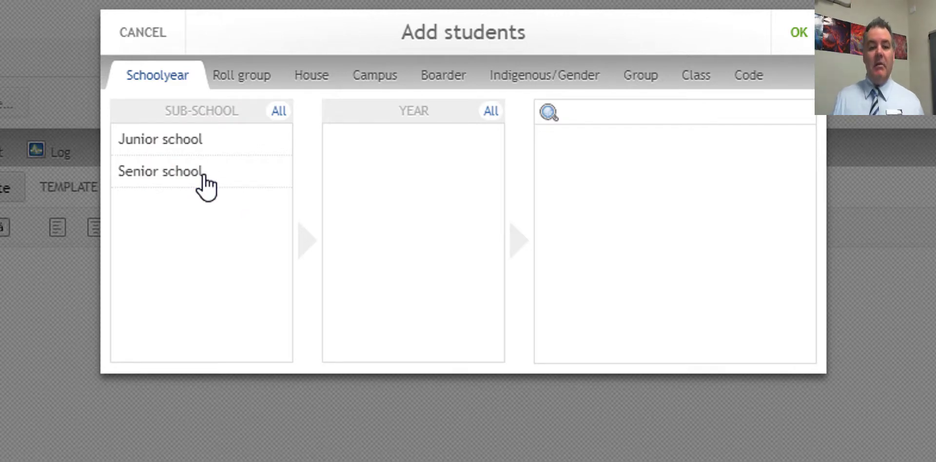
left_click(167, 175)
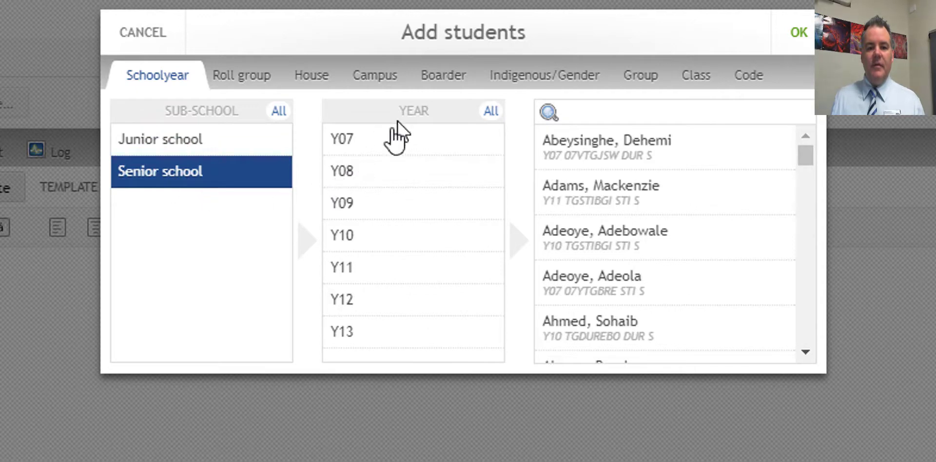
left_click(380, 143)
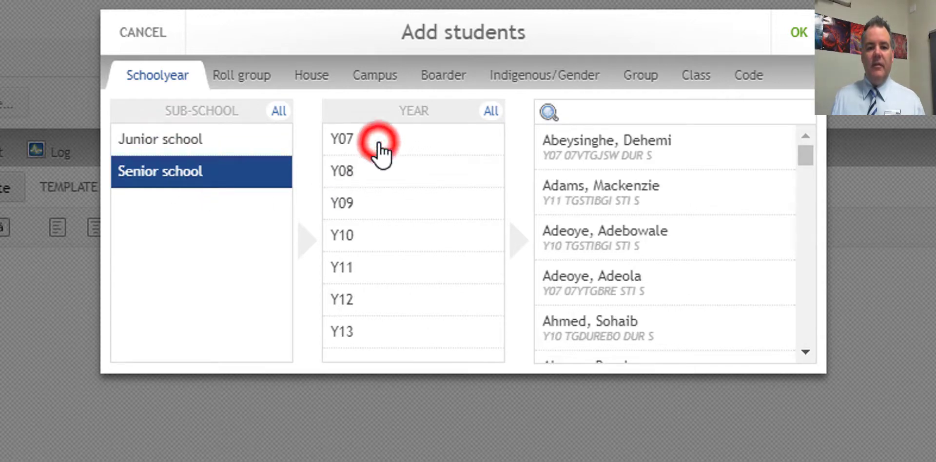
left_click(382, 171)
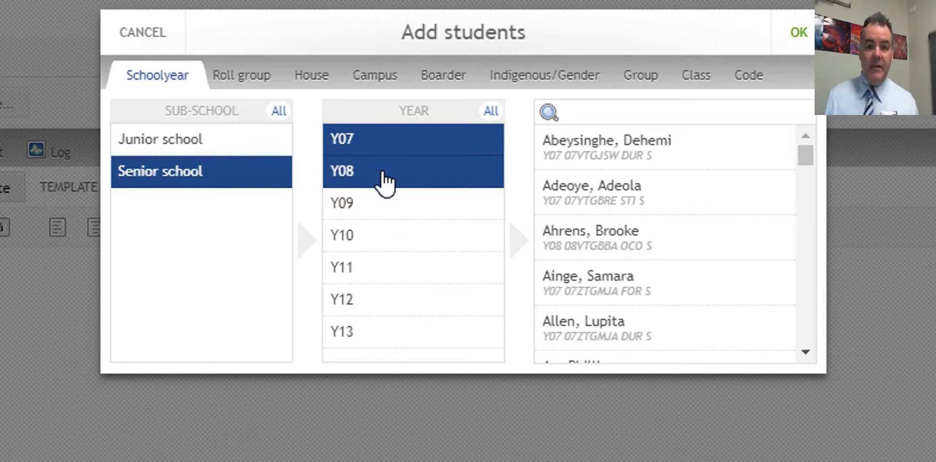
- Try choosing students by roll group 07YTGBRE and by house COW with years Y07 and Y09
left_click(263, 80)
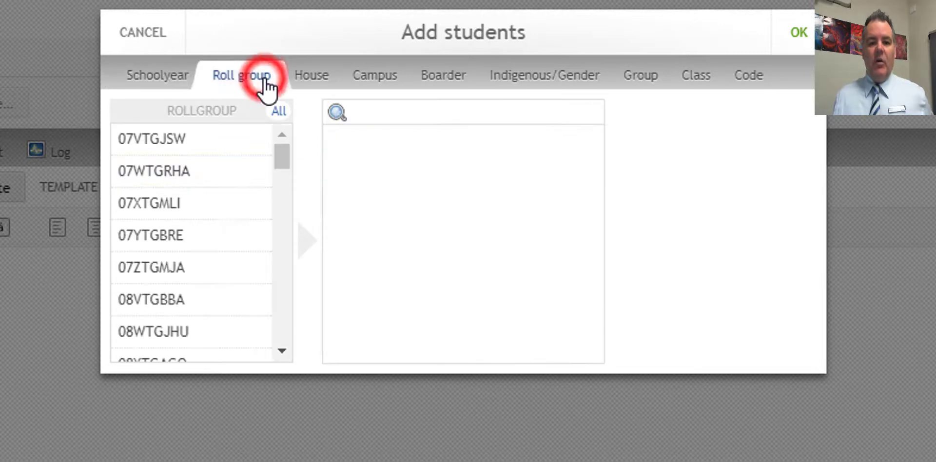
left_click(194, 234)
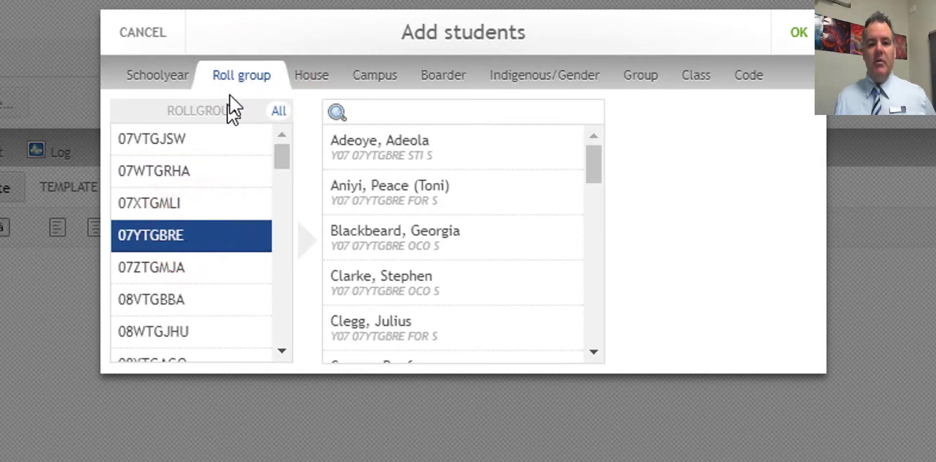
left_click(315, 80)
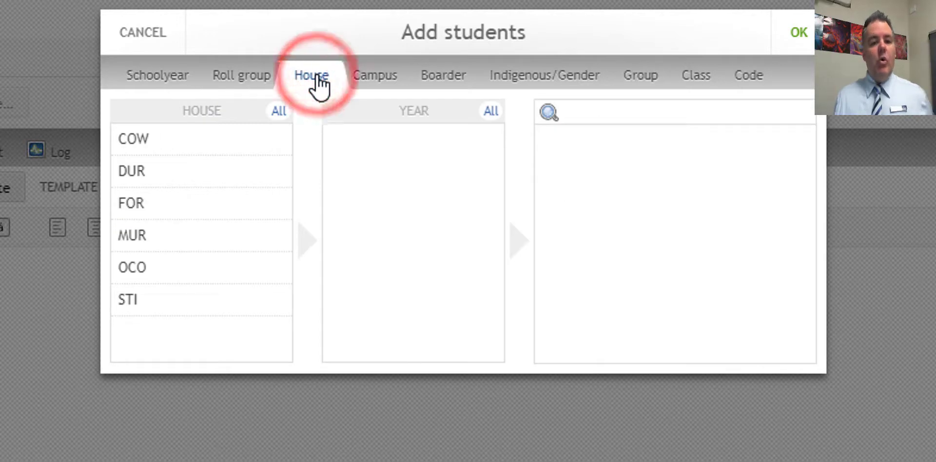
left_click(212, 142)
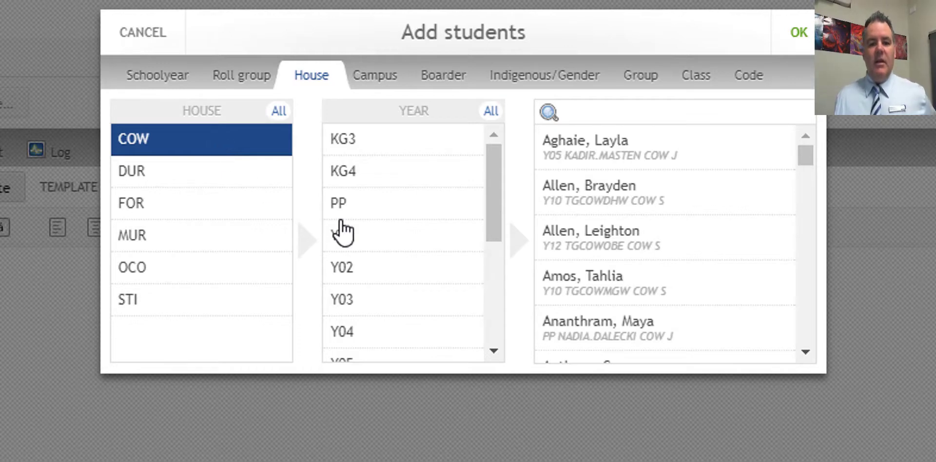
scroll(341, 229, "down", 5)
left_click(382, 188)
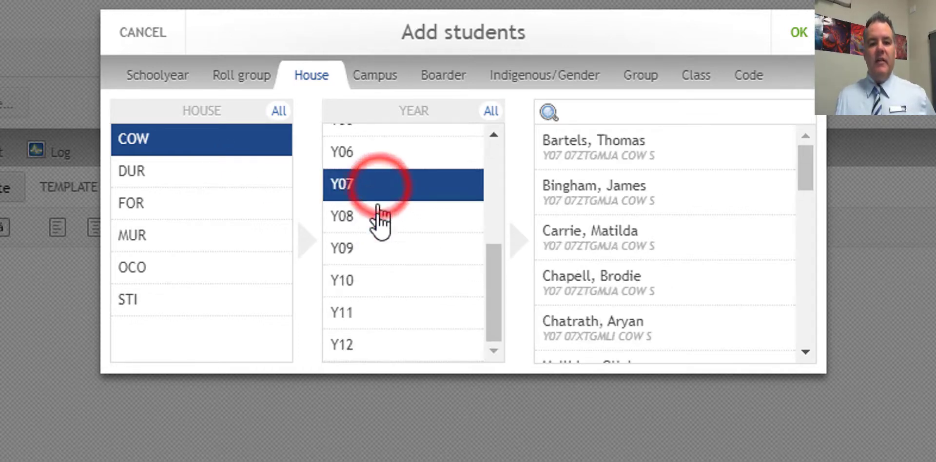
left_click(380, 244)
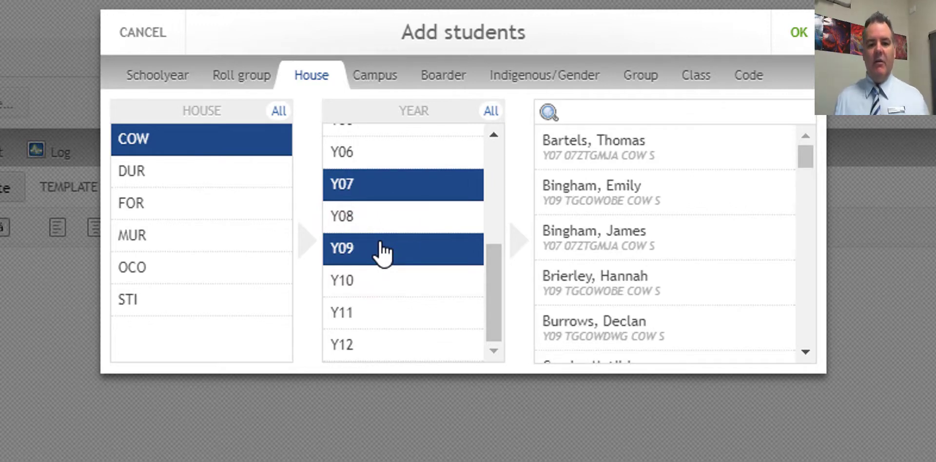
- Select the 2017 Touch Rugby Team group as the set of students
left_click(640, 78)
scroll(194, 240, "down", 10)
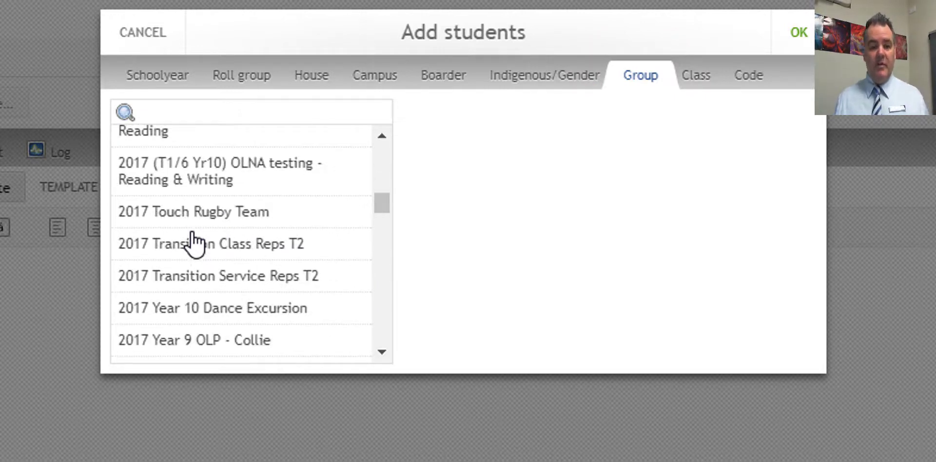
left_click(193, 222)
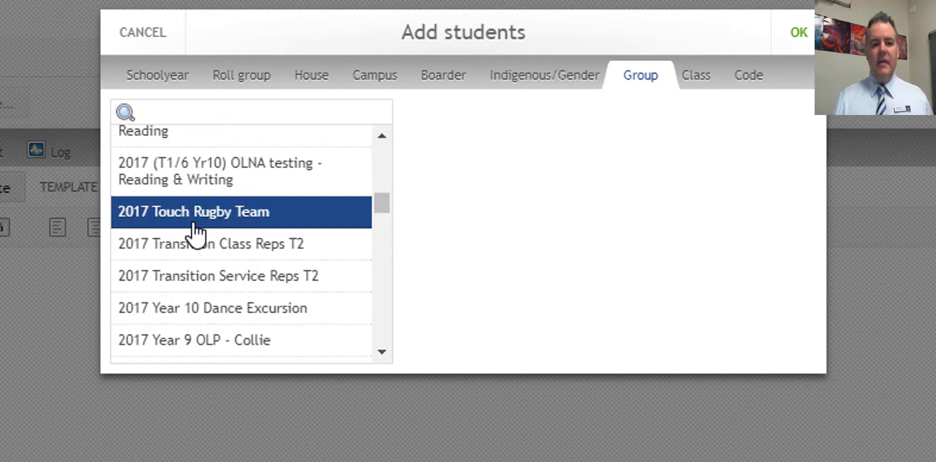
- Filter the 2017S2SS term's classes by "10" and add the students of classes 101SCIENCER3 and 101SCIENCET2 as recipients
left_click(696, 78)
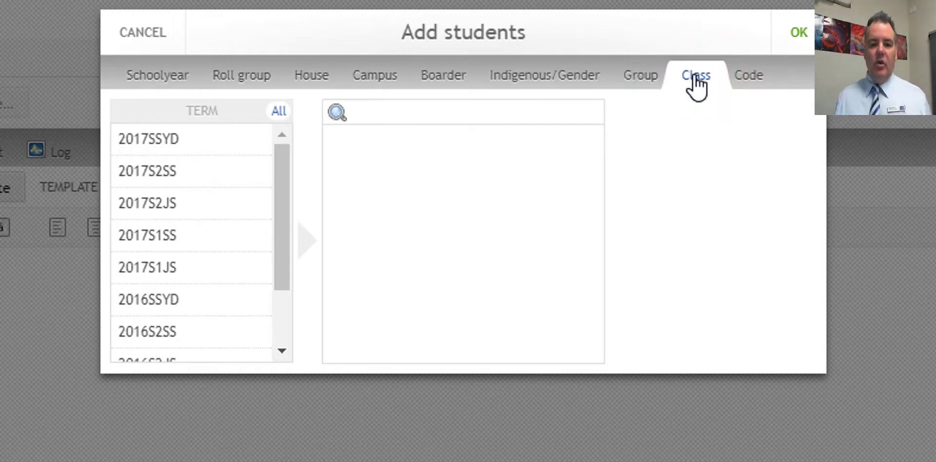
left_click(167, 172)
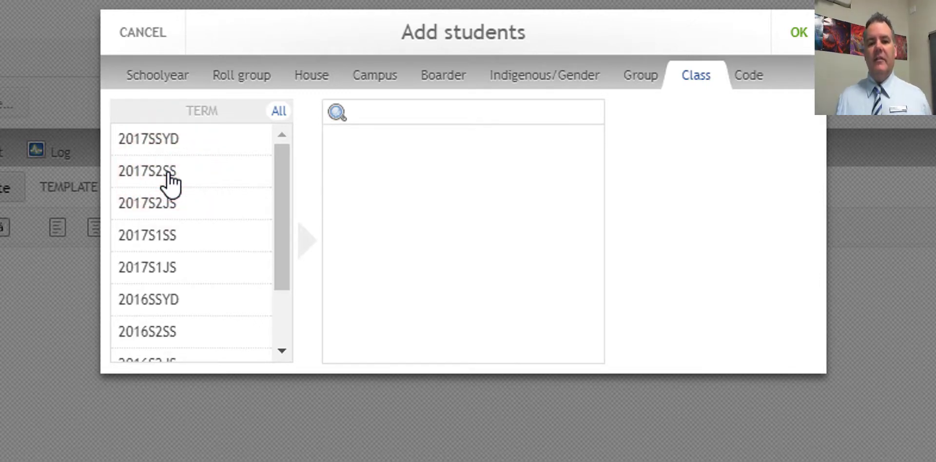
left_click(168, 183)
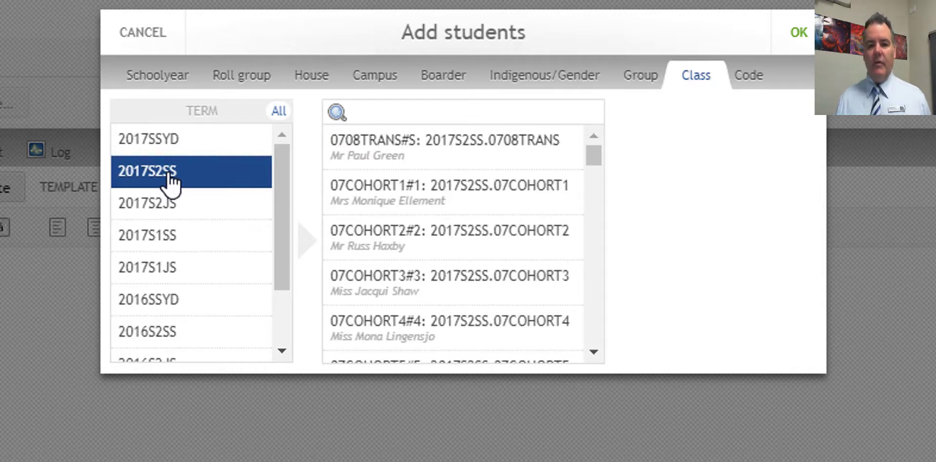
left_click(390, 121)
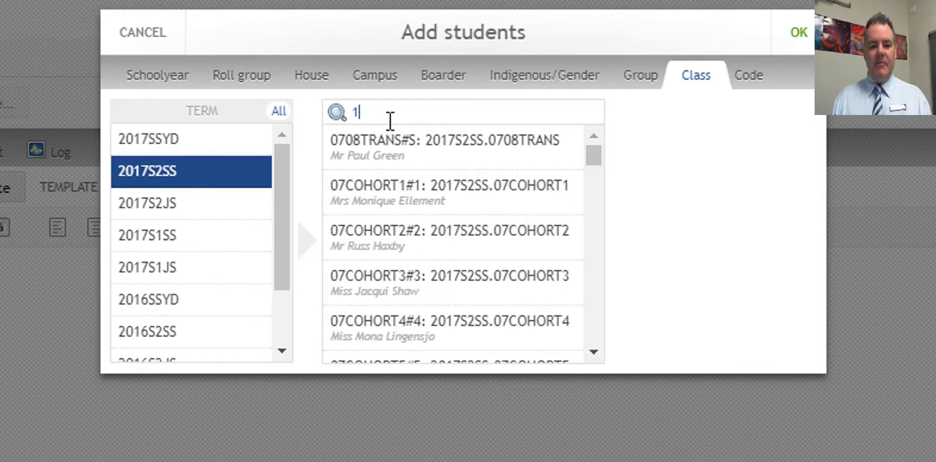
type("0")
left_click(408, 200)
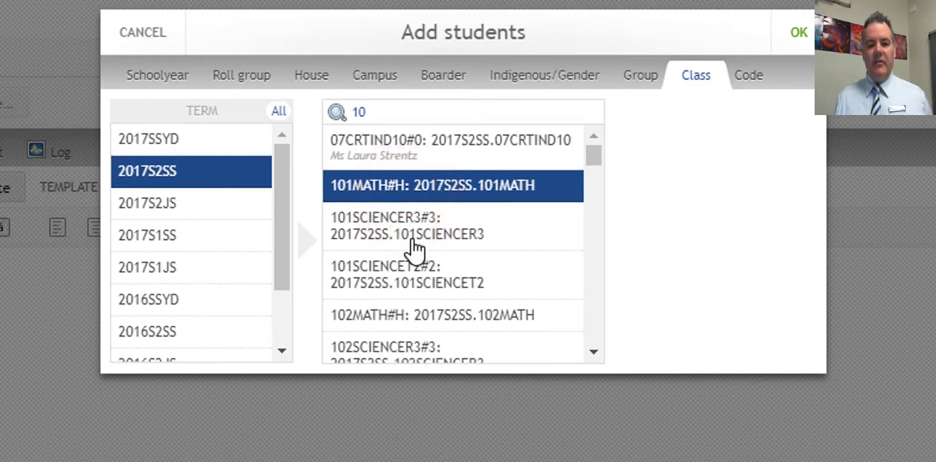
left_click(408, 186)
left_click(412, 229)
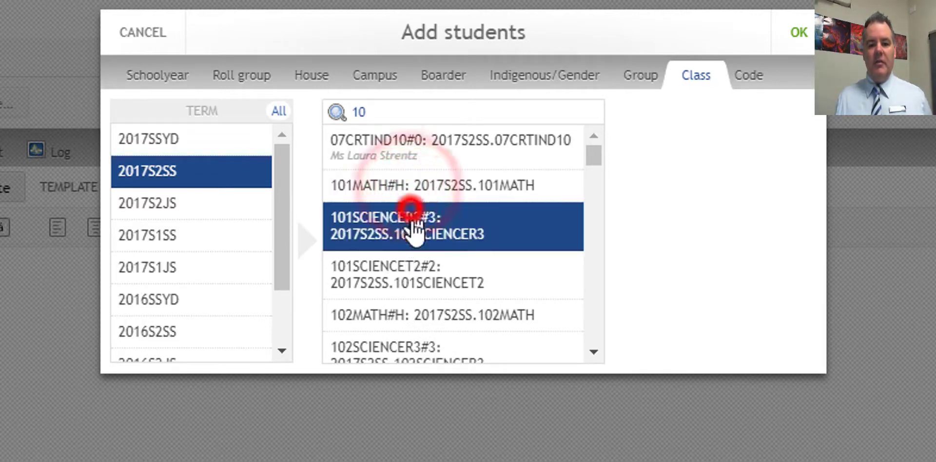
left_click(417, 272)
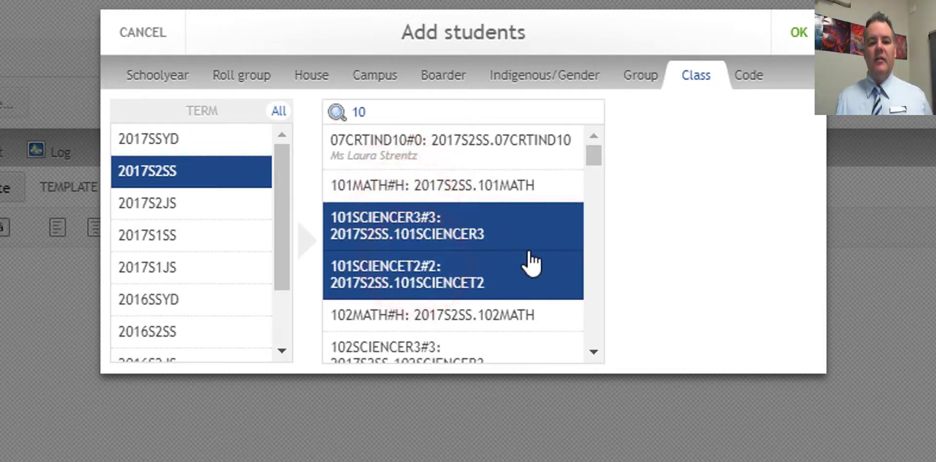
left_click(799, 32)
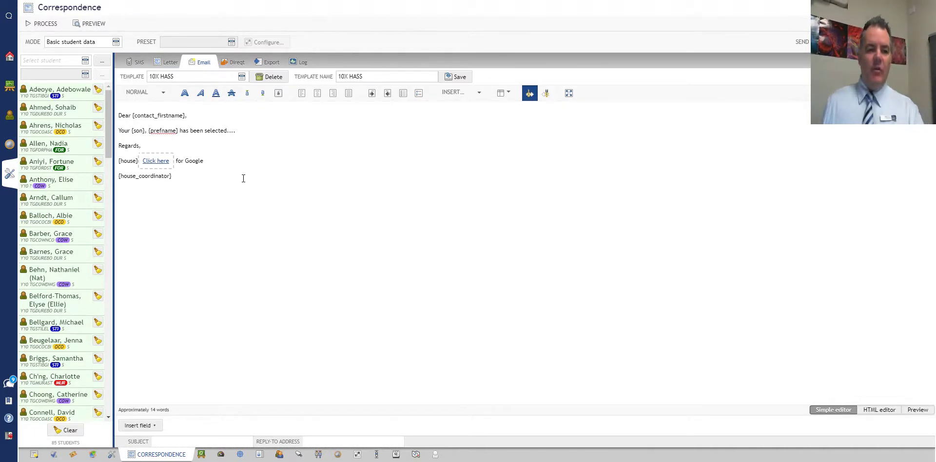
- Preview the merged emails and page through several recipients' messages to check the filled-in fields
left_click(90, 25)
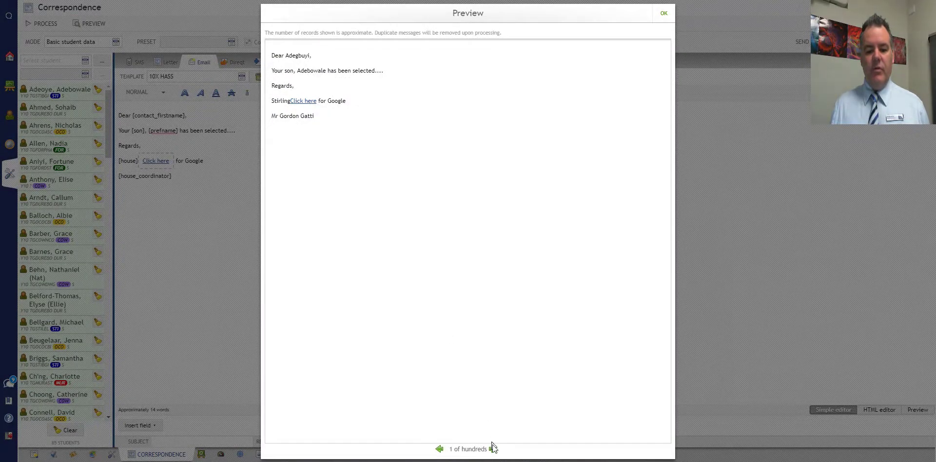
left_click(493, 449)
left_click(493, 450)
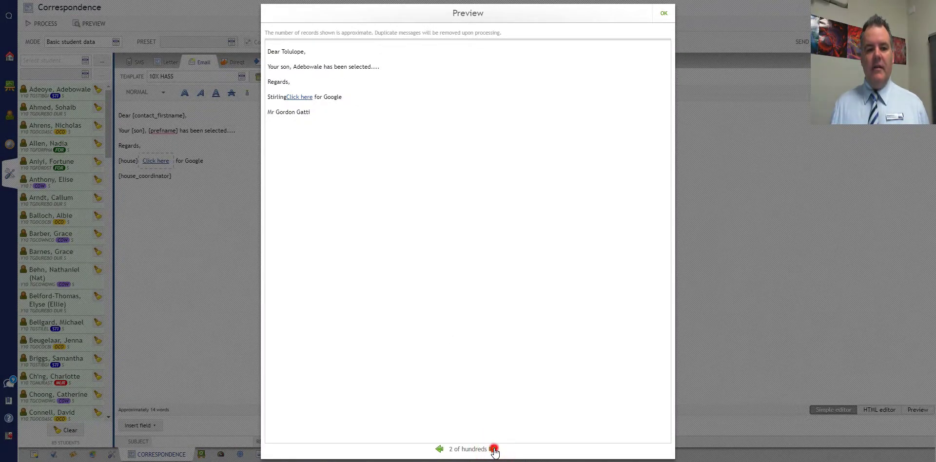
left_click(493, 449)
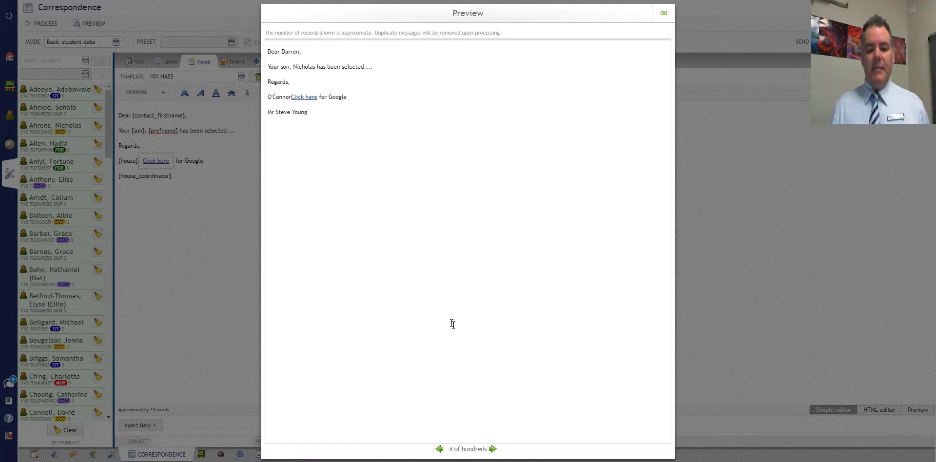
left_click(492, 448)
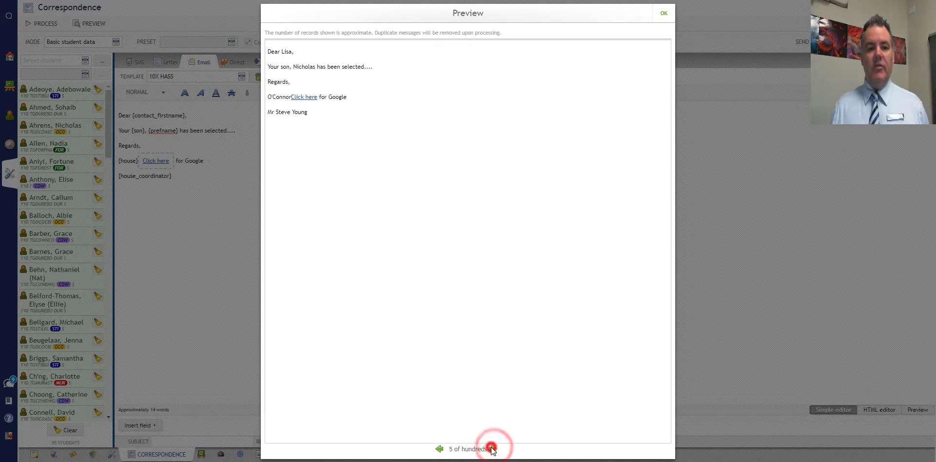
left_click(492, 449)
left_click(492, 449)
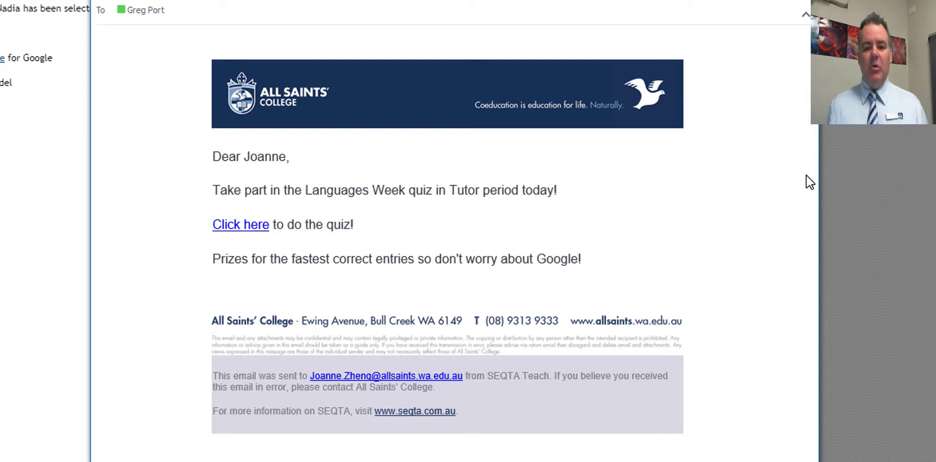
left_click(199, 148)
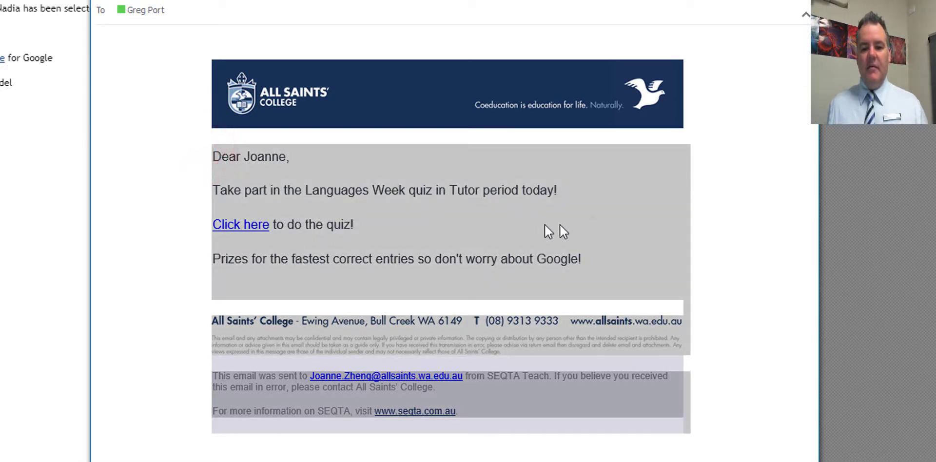
left_click(591, 223)
left_click(588, 257)
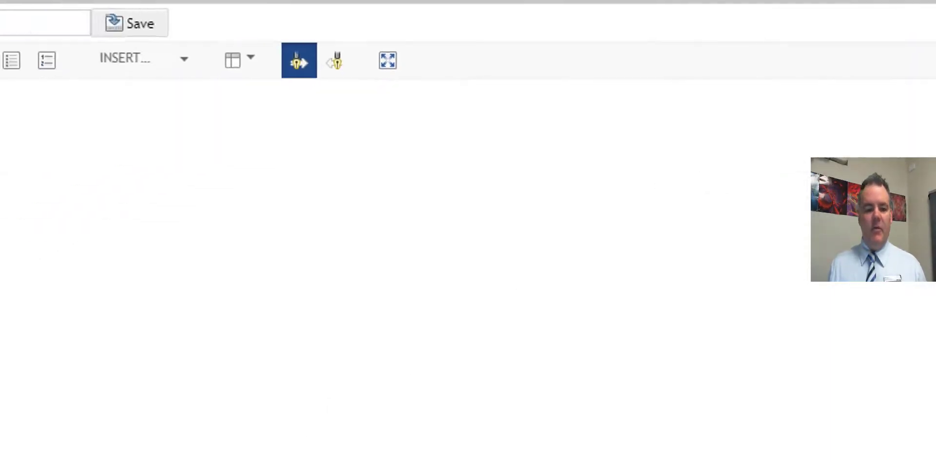
- Set the email's subject to "Field Trip"
left_click(268, 423)
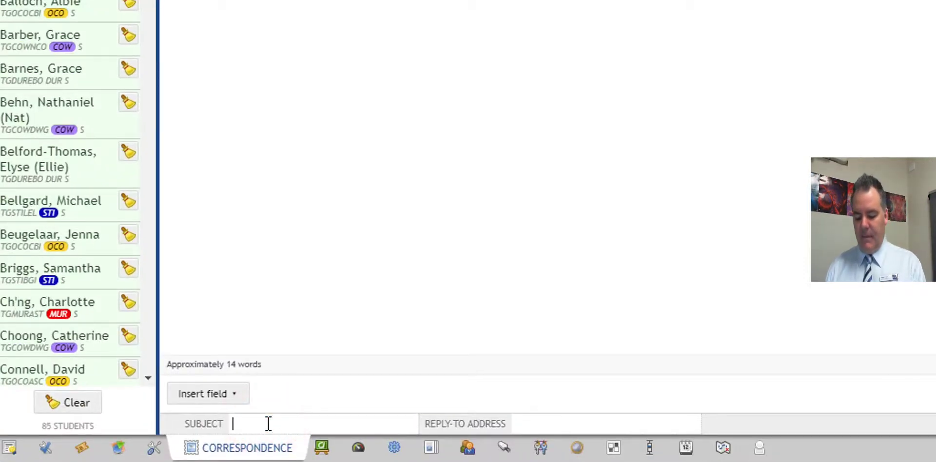
type("F")
type("ld Trip")
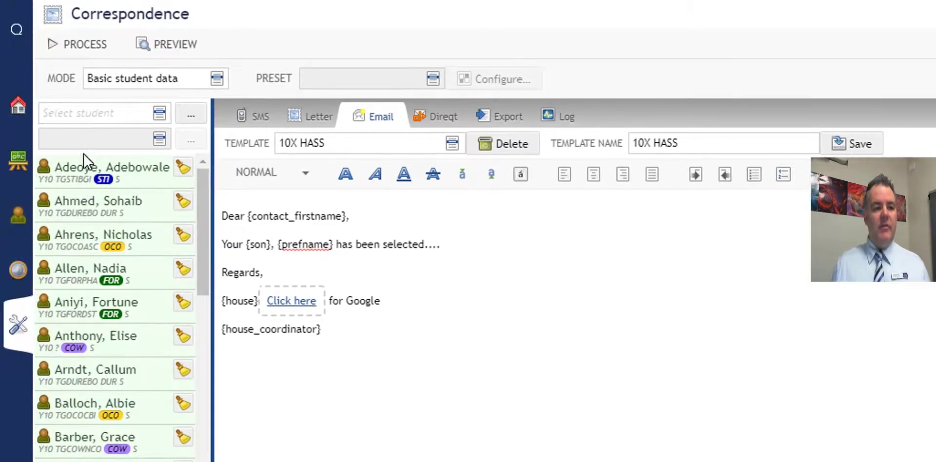
- Start processing the emails for sending and enter 158 as the requested confirmation number
left_click(90, 45)
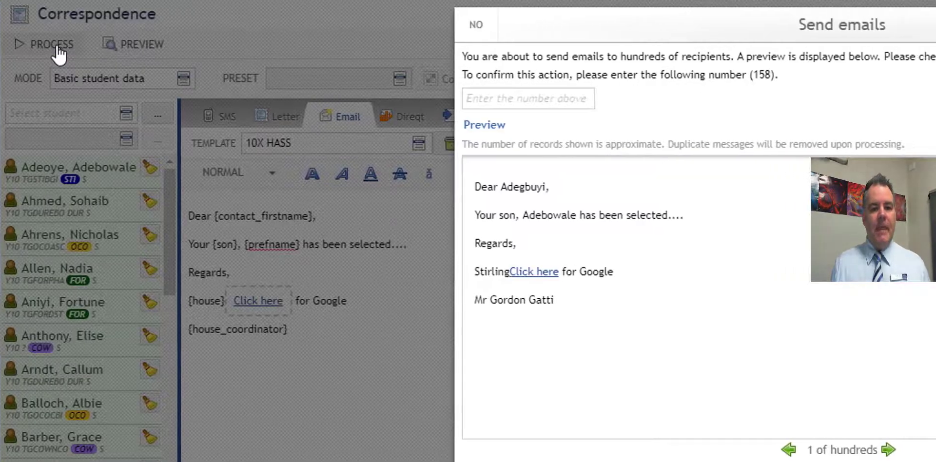
left_click(203, 94)
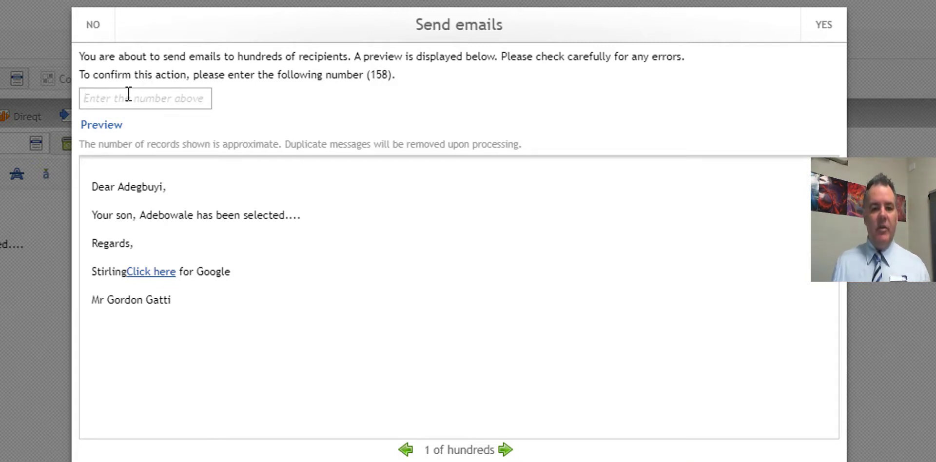
type("158")
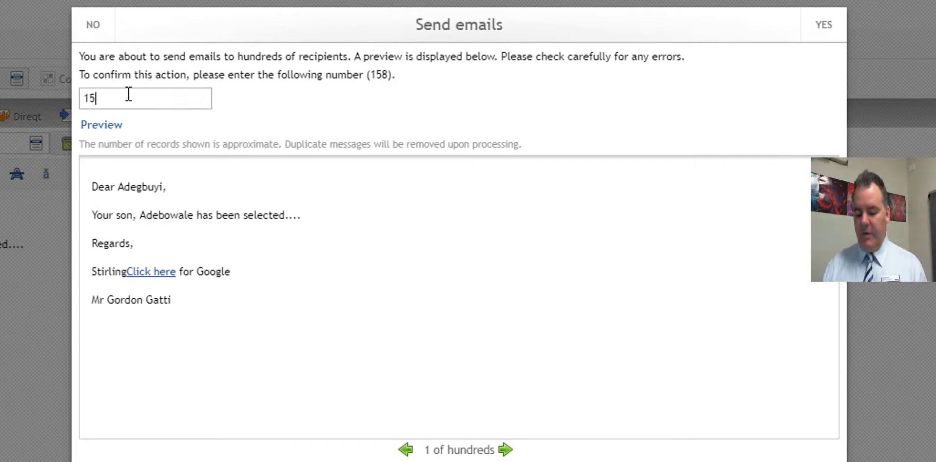